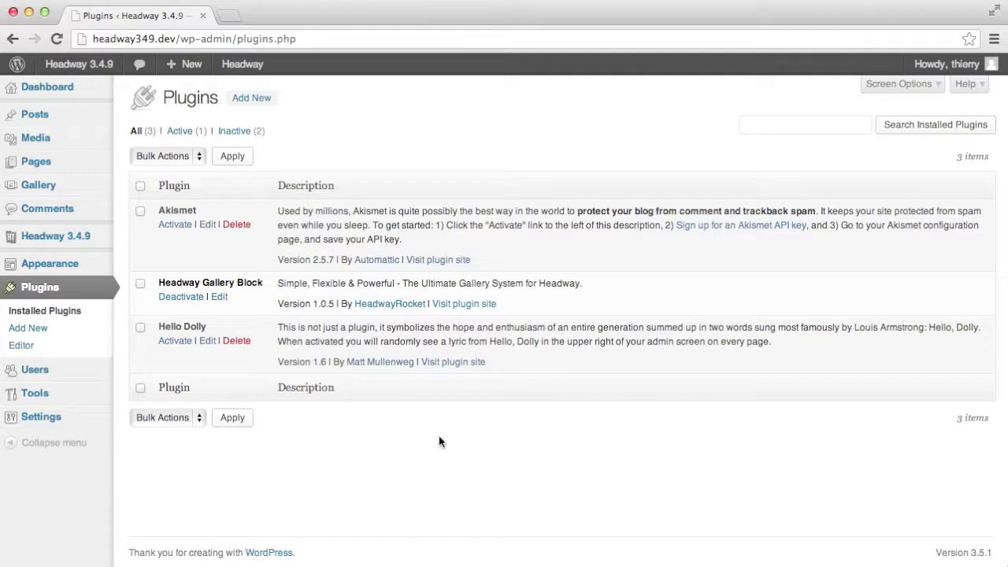
- Start a new gallery album titled 'Food'
{"action": "mouse_move", "coordinate": [57, 188]}
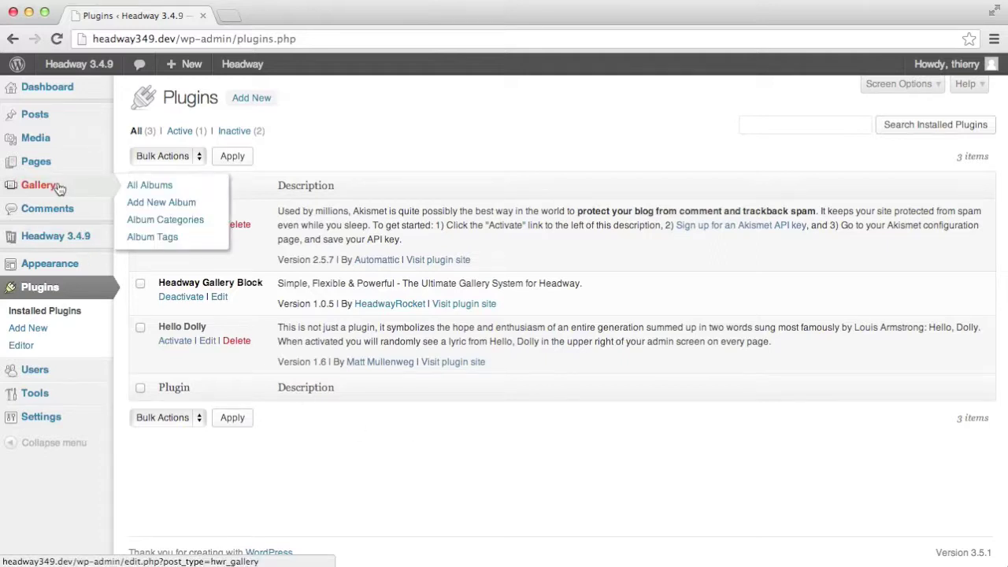
{"action": "left_click", "coordinate": [176, 204]}
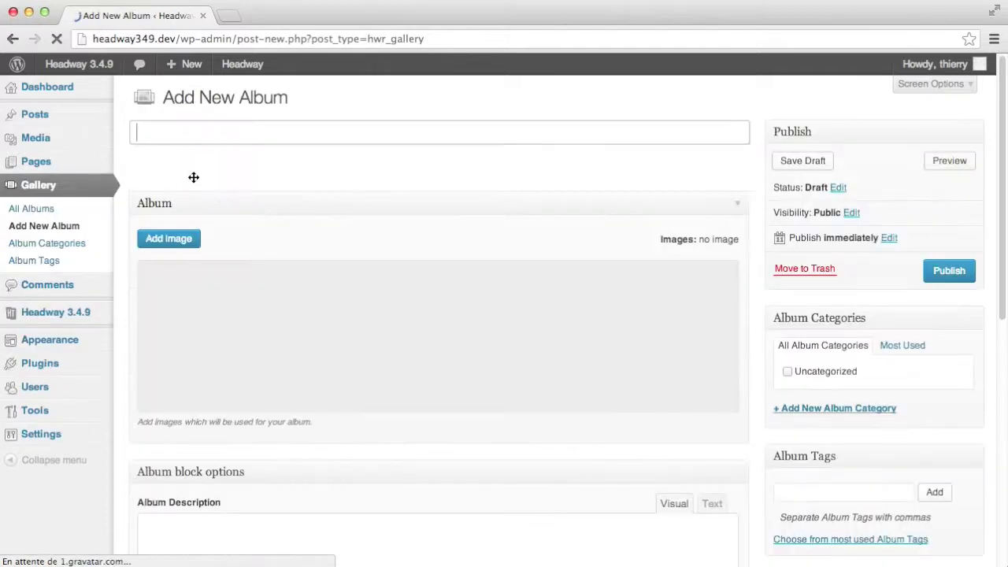
{"action": "type", "text": "F"}
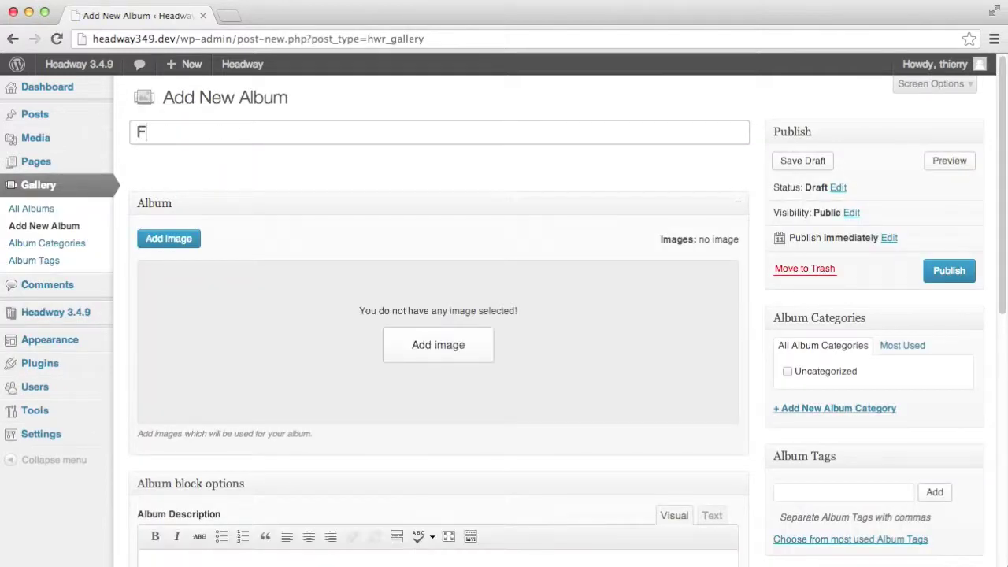
{"action": "type", "text": "ood"}
{"action": "left_click", "coordinate": [386, 172]}
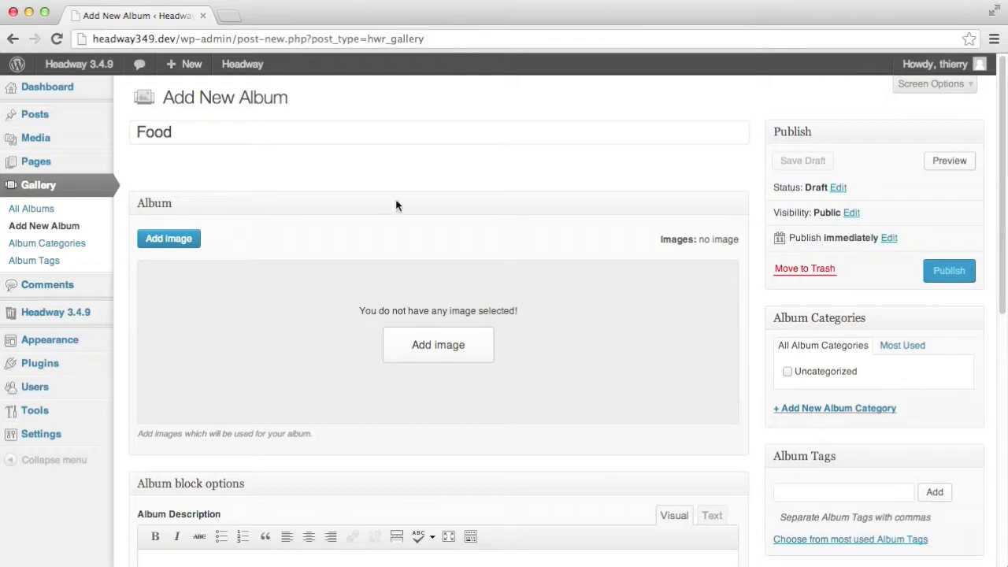
- Upload the nine food images from the Food folder into the album
{"action": "left_click", "coordinate": [428, 348]}
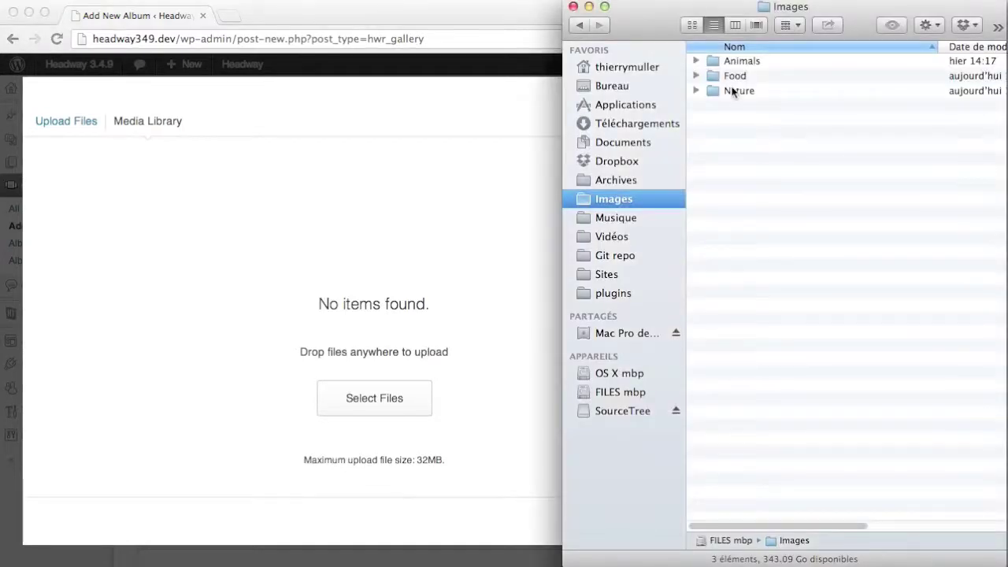
{"action": "left_click", "coordinate": [696, 75]}
{"action": "left_click", "coordinate": [744, 92]}
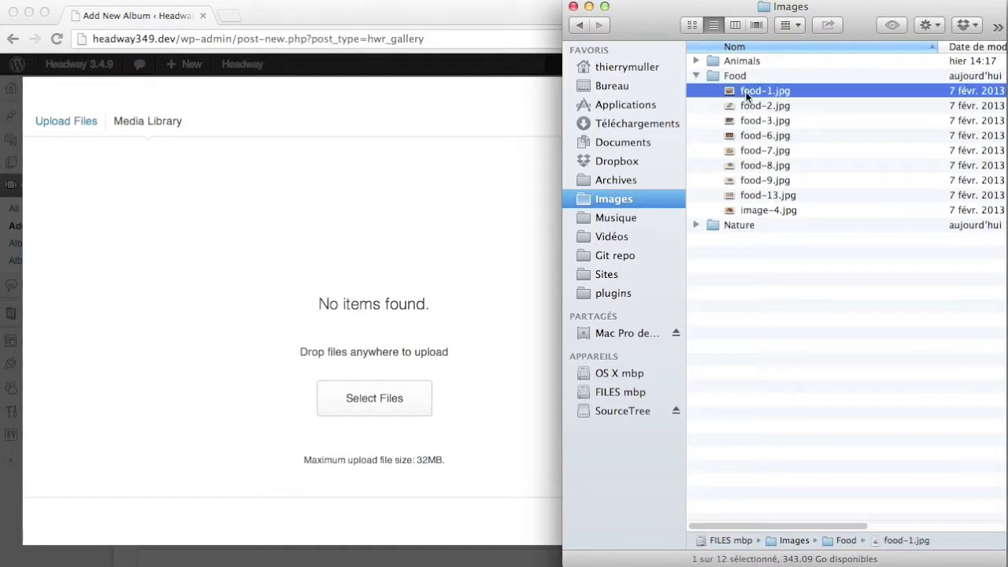
{"action": "left_click", "coordinate": [758, 212], "text": "shift"}
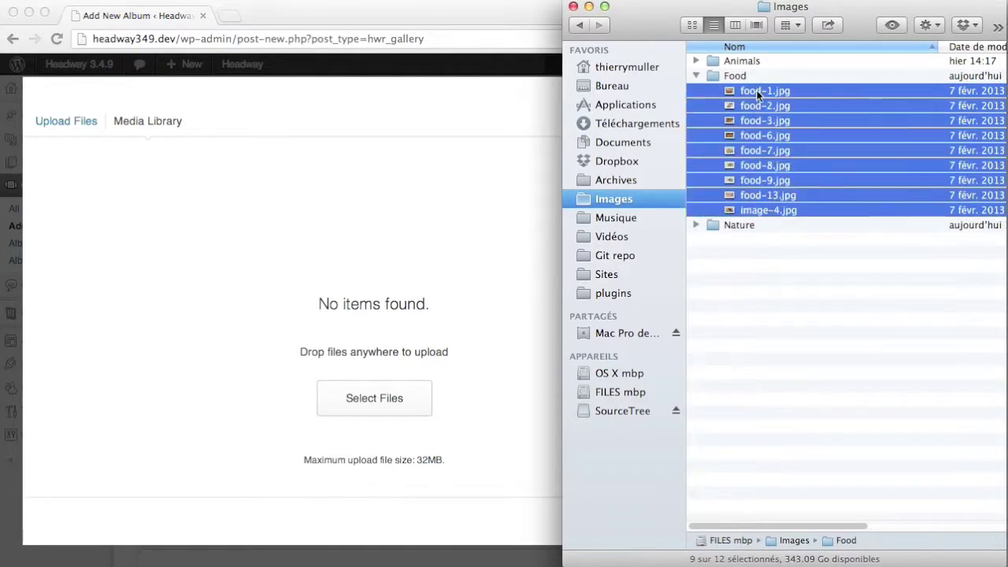
{"action": "left_click_drag", "start_coordinate": [760, 93], "coordinate": [349, 193]}
{"action": "left_click", "coordinate": [390, 302]}
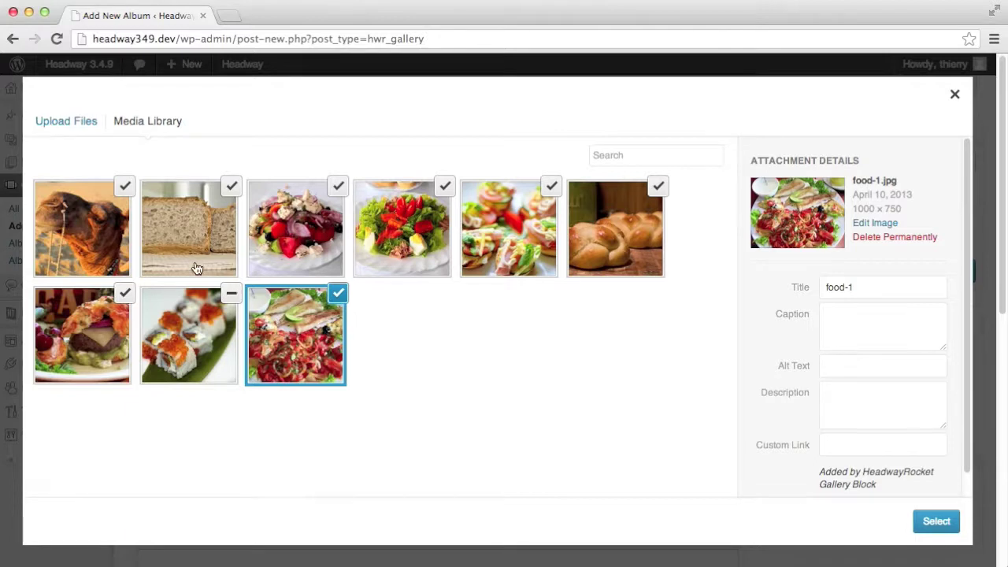
{"action": "left_click", "coordinate": [935, 521]}
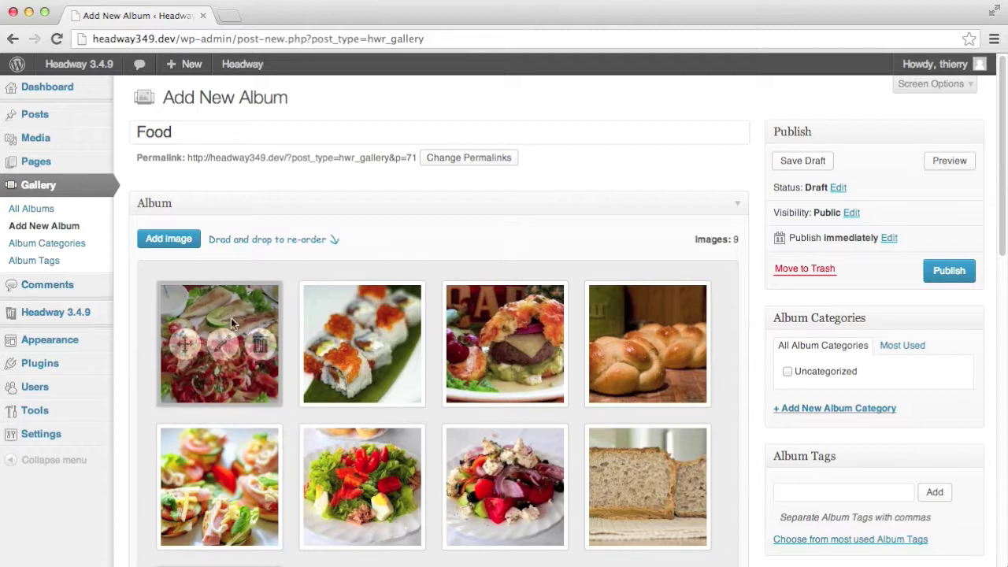
- Move food-1 after the sushi image and retitle it 'My new title'
{"action": "mouse_move", "coordinate": [185, 340]}
{"action": "left_click_drag", "start_coordinate": [186, 340], "coordinate": [388, 350]}
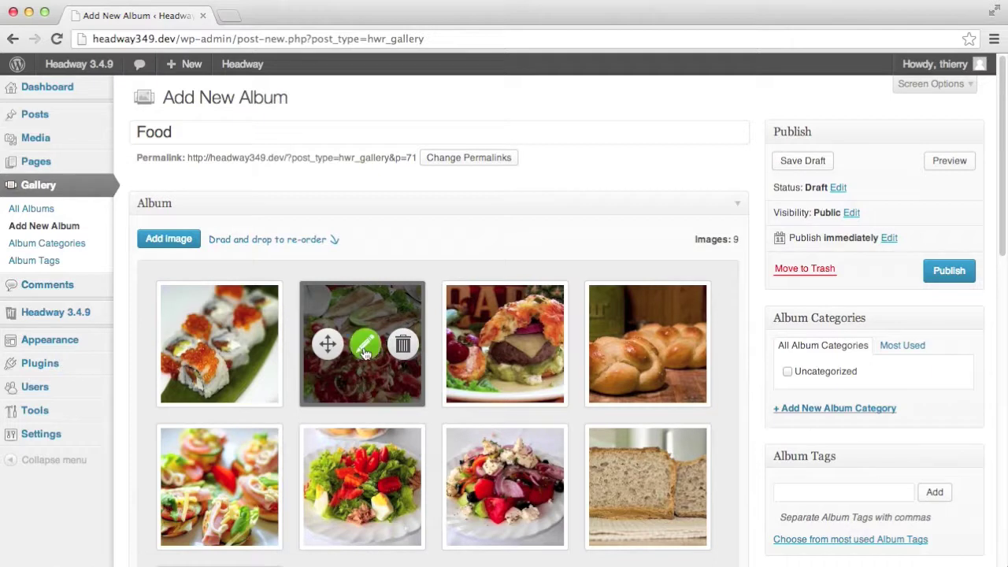
{"action": "left_click", "coordinate": [364, 352]}
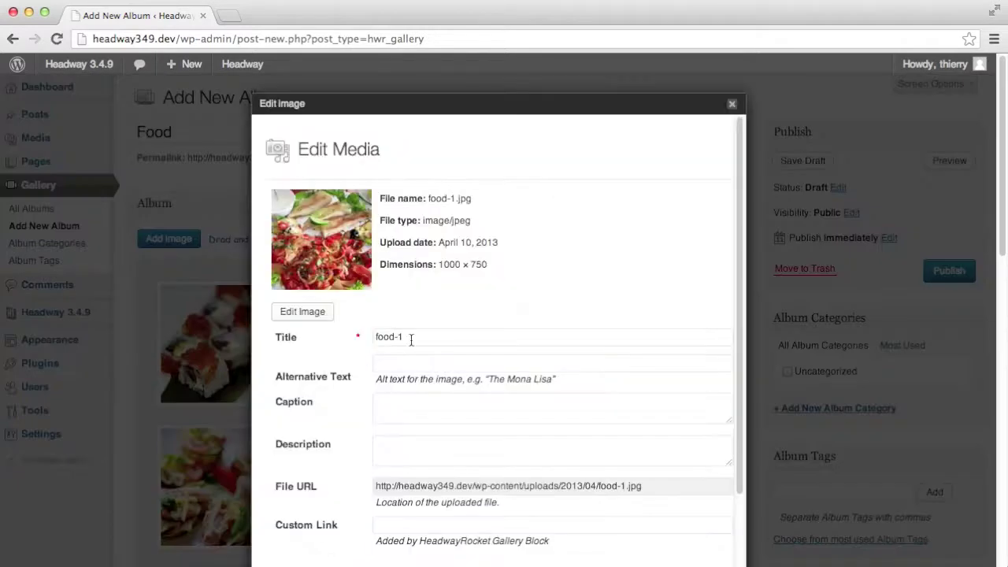
{"action": "left_click", "coordinate": [410, 339]}
{"action": "triple_click", "coordinate": [410, 338]}
{"action": "key", "text": "BackSpace"}
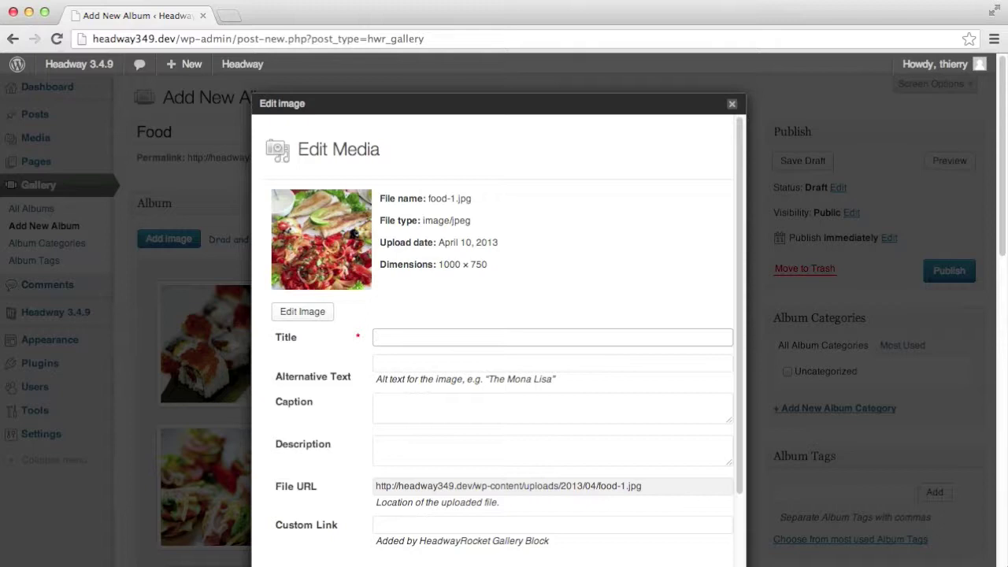
{"action": "type", "text": "My new title"}
{"action": "scroll", "coordinate": [331, 441], "scroll_direction": "down", "scroll_amount": 3}
{"action": "left_click", "coordinate": [327, 488]}
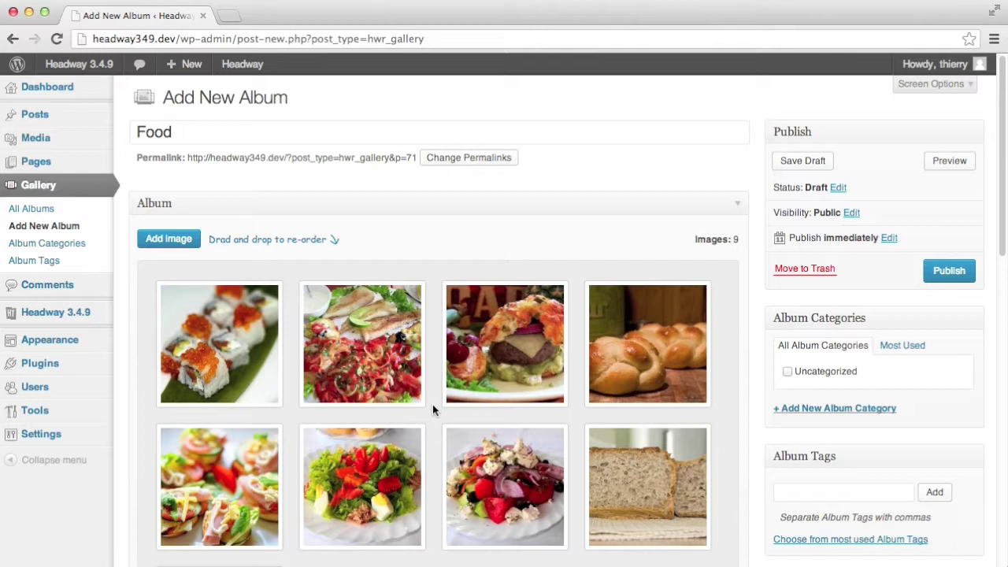
- Delete the lion photo from the Food album
{"action": "scroll", "coordinate": [431, 403], "scroll_direction": "down", "scroll_amount": 3}
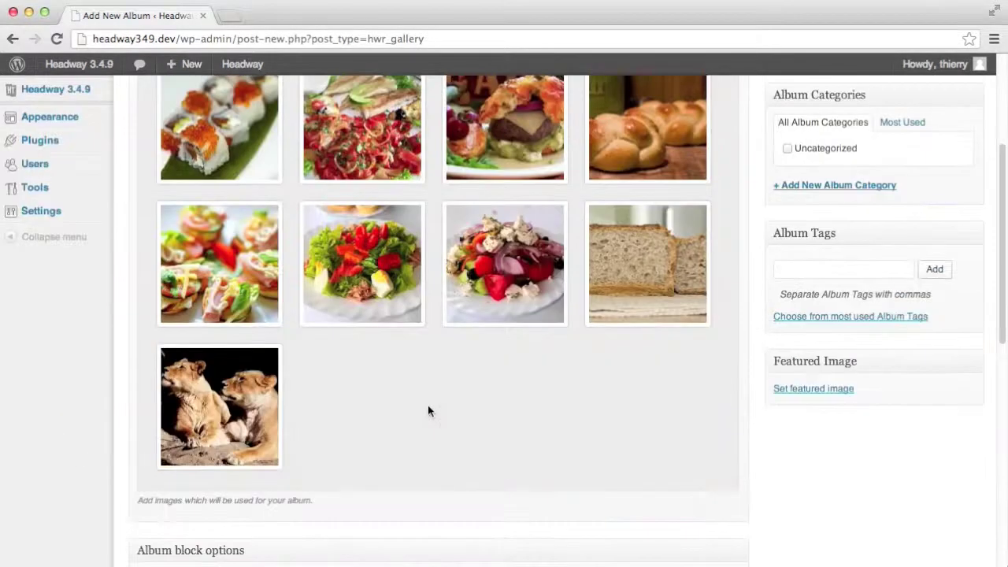
{"action": "scroll", "coordinate": [439, 411], "scroll_direction": "up", "scroll_amount": 1}
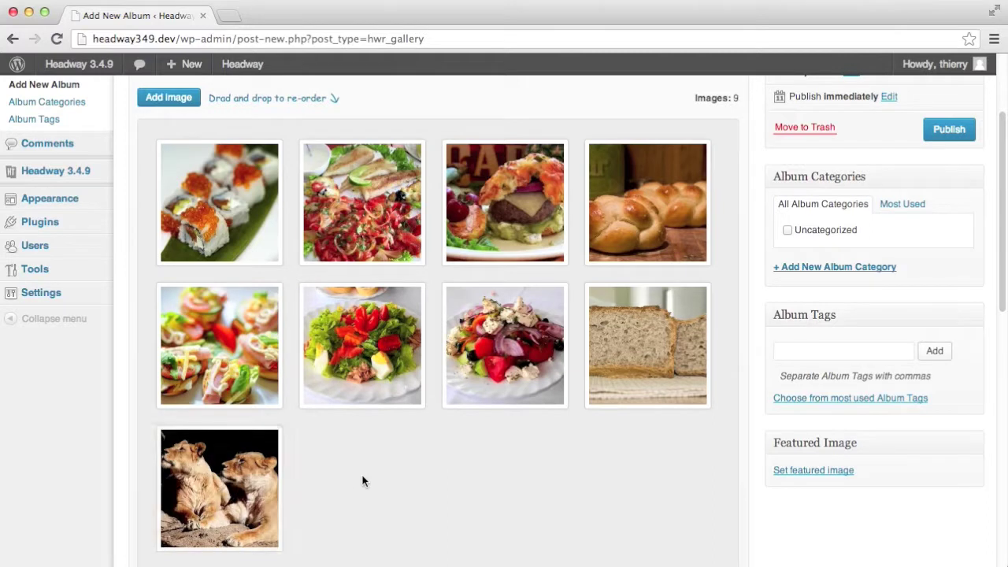
{"action": "left_click", "coordinate": [260, 486]}
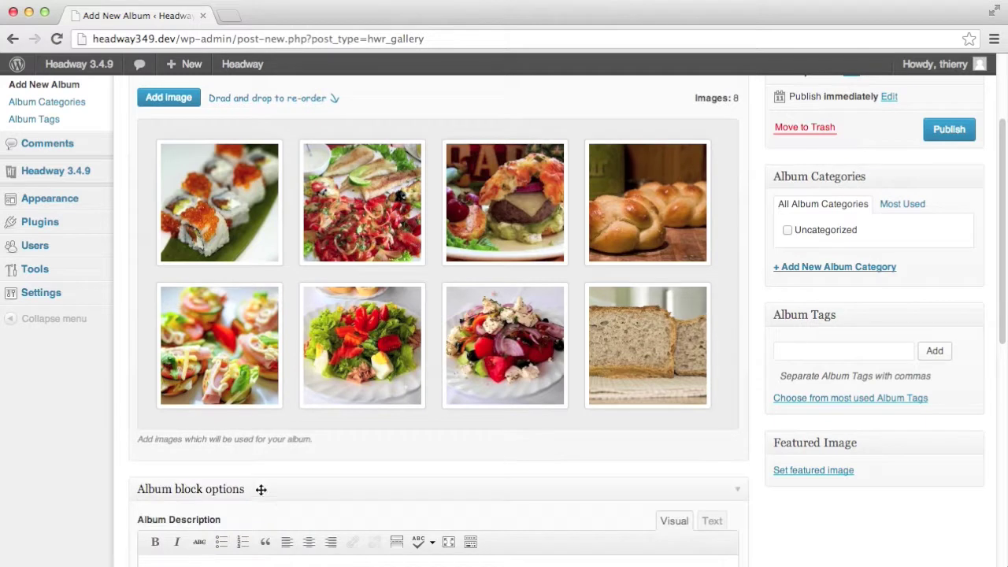
- Add a two-paragraph description with a More break between them, then publish the Food album
{"action": "scroll", "coordinate": [472, 439], "scroll_direction": "down", "scroll_amount": 10}
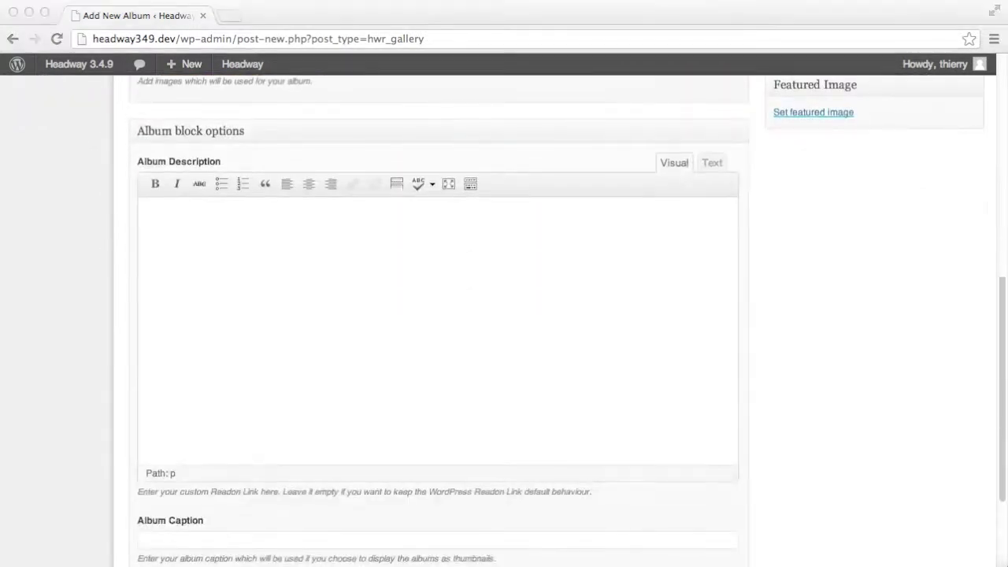
{"action": "type", "text": "Mauris iaculis porttitor posuere. Praesent id metus massa, ut blandit odio. Proin quis tortor orci. Etiam at risus et justo dignissim congue. Donec congue lacinia dui, a porttitor lectus condimentum laoreet. Nunc eu ullamcorper orci. Quisque eget odio ac lectus vestibulum faucibus eget in metus. In pellentesque faucibus vestibulum."}
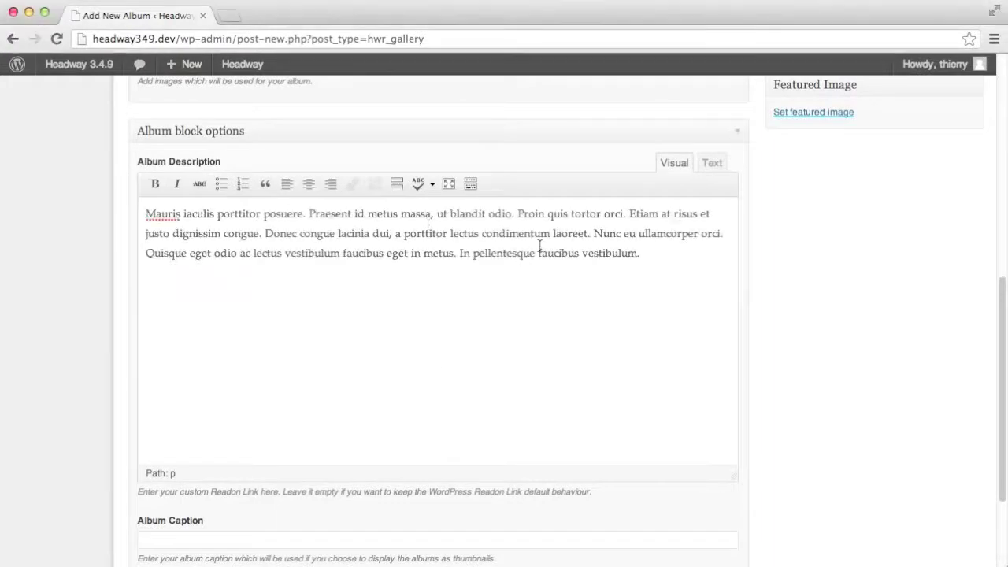
{"action": "left_click", "coordinate": [396, 183]}
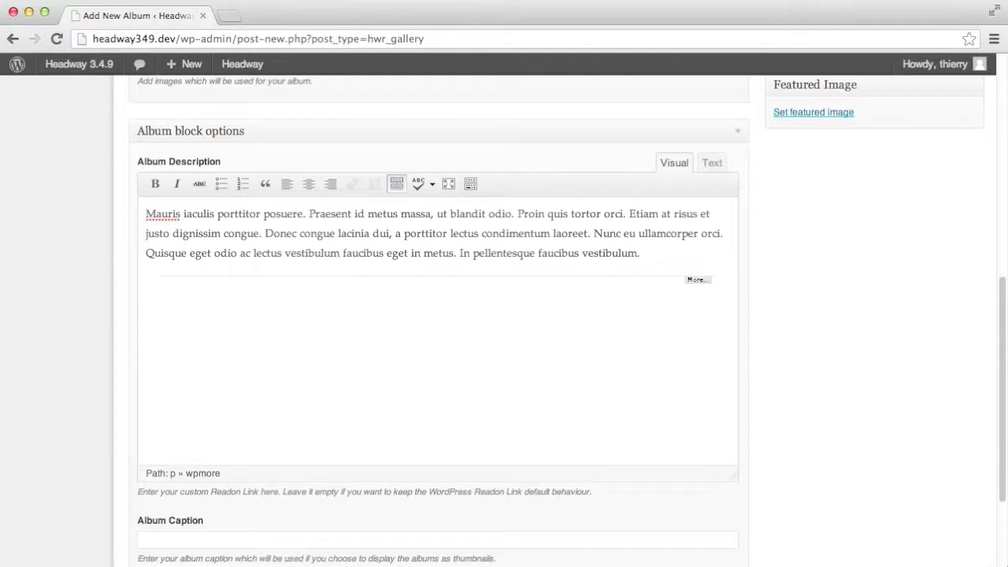
{"action": "type", "text": "Nulla at nulla justo, eget luctus tortor. Nulla facilisi. Duis aliquet egestas purus in blandit. Curabitur vulputate, ligula lacinia scelerisque tempor, lacus lacus ornare ante, ac egestas est urna sit amet arcu. Class aptent taciti sociosqu ad litora torquent per conubia nostra, per inceptos himenaeos. Sed molestie augue sit amet."}
{"action": "scroll", "coordinate": [682, 357], "scroll_direction": "up", "scroll_amount": 10}
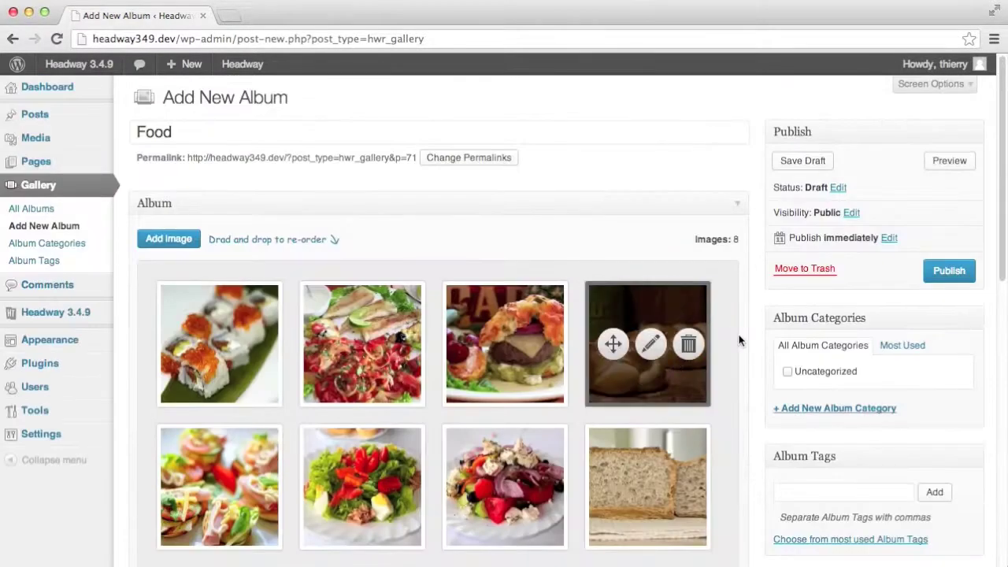
{"action": "left_click", "coordinate": [945, 270]}
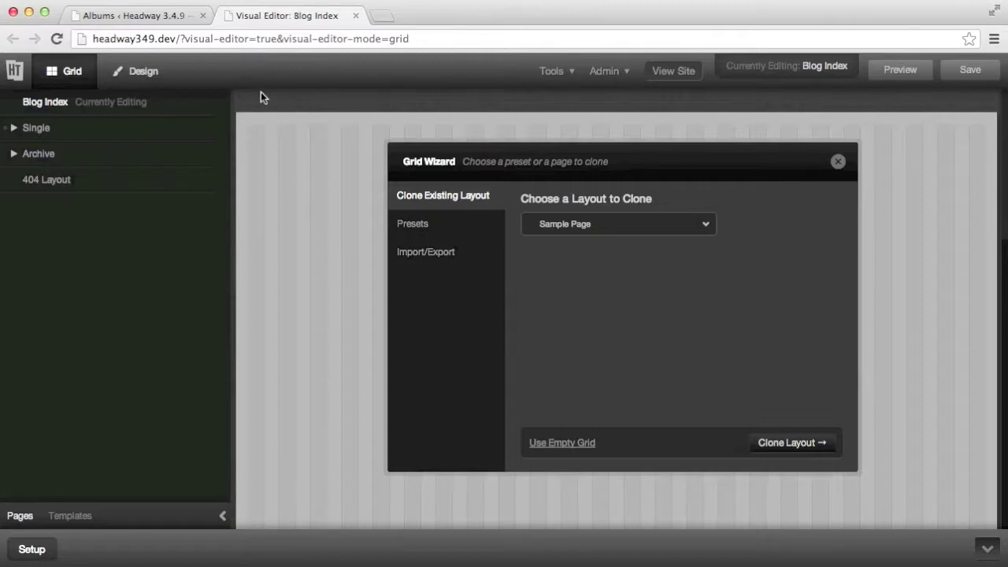
- Add a full-width Gallery block in Albums view to Blog Index and save
{"action": "left_click", "coordinate": [837, 160]}
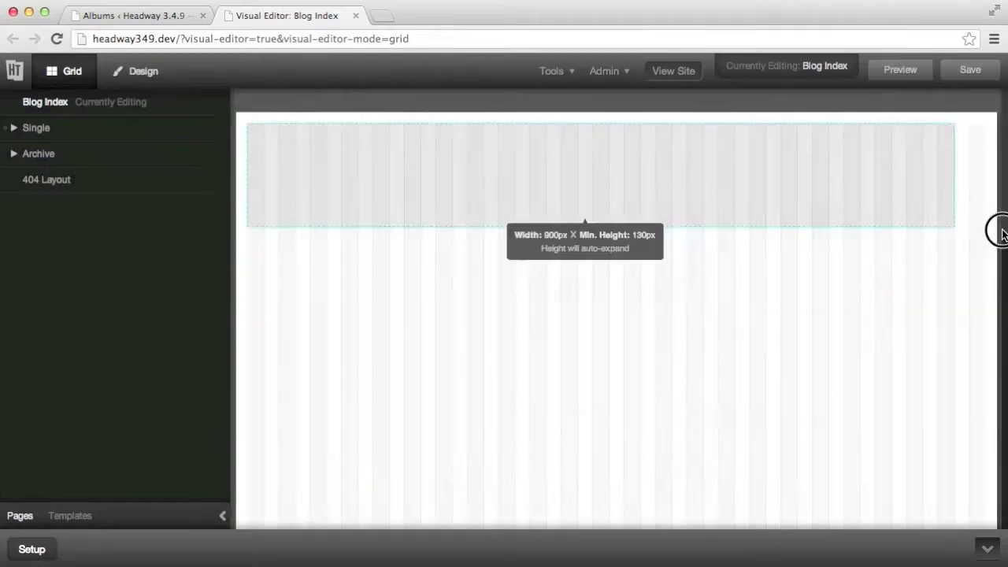
{"action": "left_click_drag", "start_coordinate": [1004, 233], "coordinate": [988, 234]}
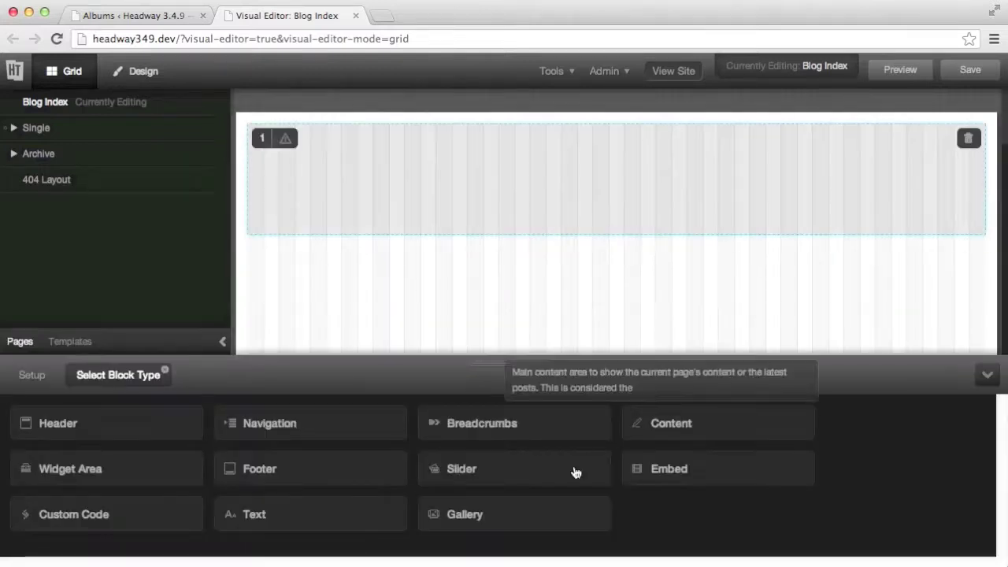
{"action": "left_click", "coordinate": [534, 512]}
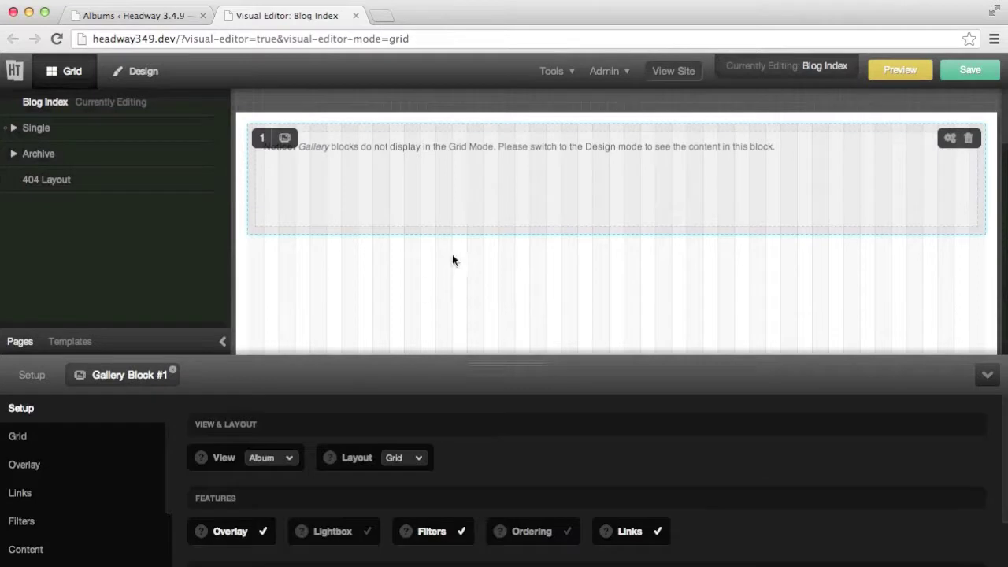
{"action": "left_click", "coordinate": [281, 458]}
{"action": "left_click", "coordinate": [275, 444]}
{"action": "left_click", "coordinate": [964, 71]}
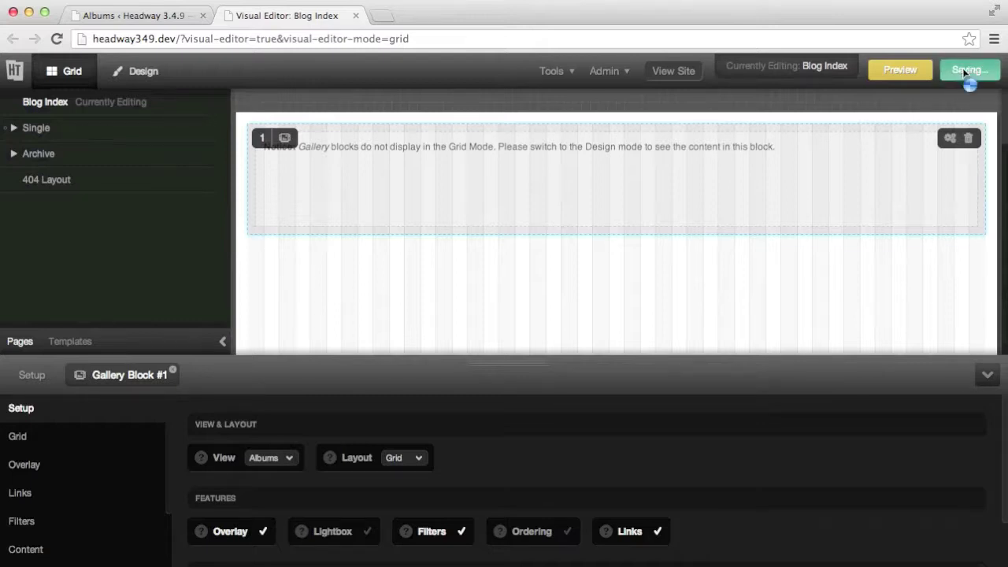
{"action": "left_click", "coordinate": [57, 130]}
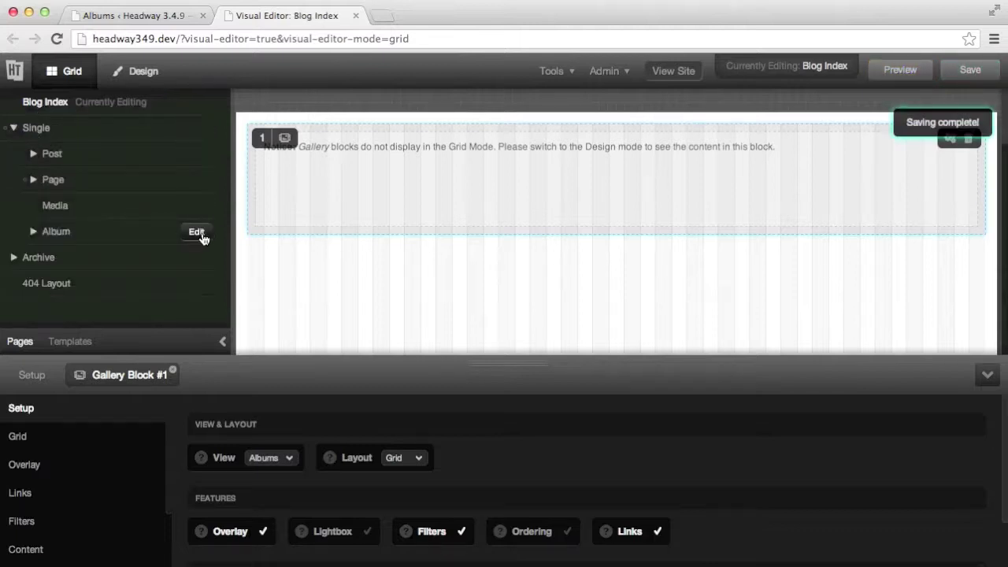
- Add a Gallery block left in Album view to the Album layout and save
{"action": "left_click", "coordinate": [198, 235]}
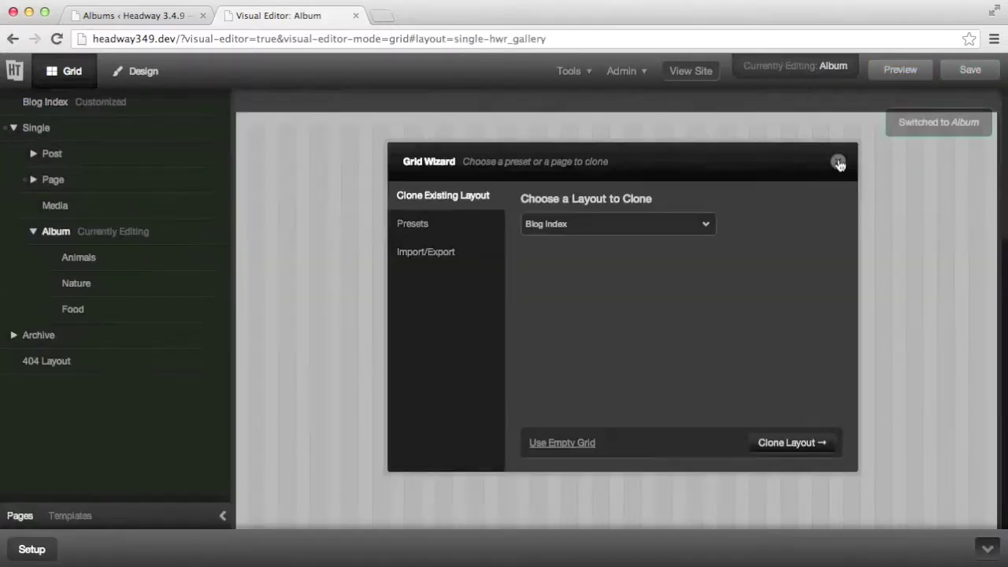
{"action": "left_click", "coordinate": [838, 162]}
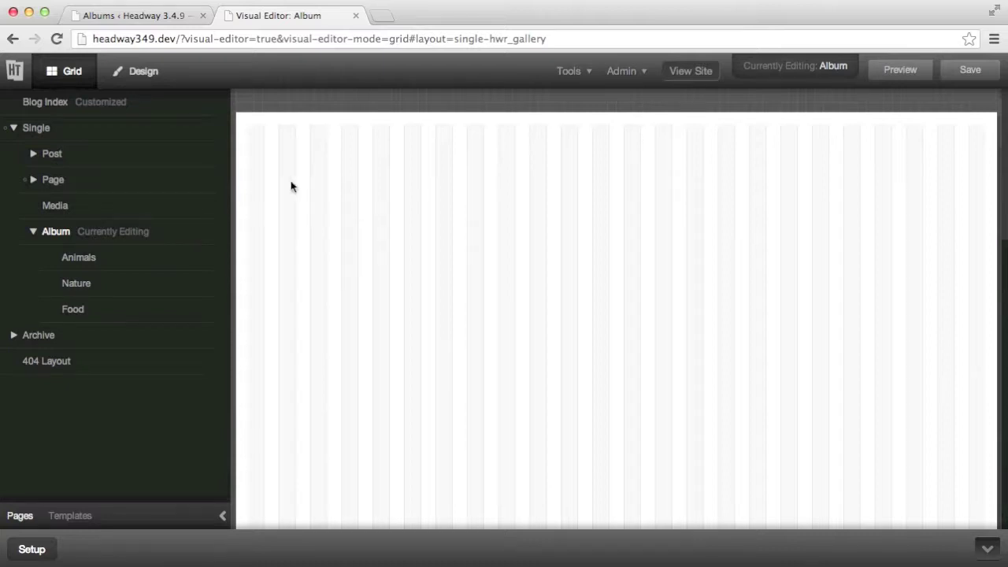
{"action": "left_click_drag", "start_coordinate": [247, 123], "coordinate": [1001, 273]}
{"action": "left_click", "coordinate": [513, 516]}
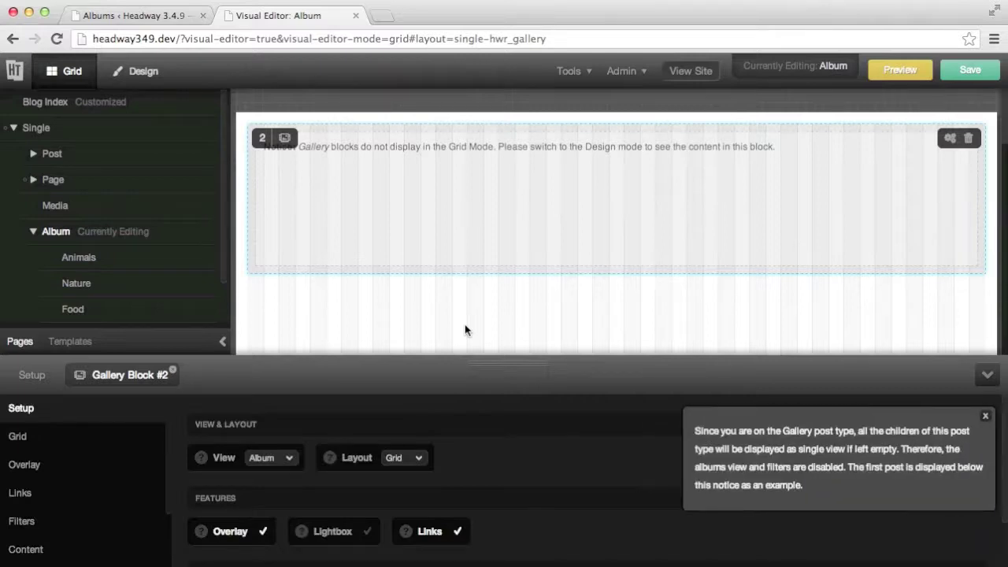
{"action": "left_click", "coordinate": [264, 457]}
{"action": "mouse_move", "coordinate": [198, 292]}
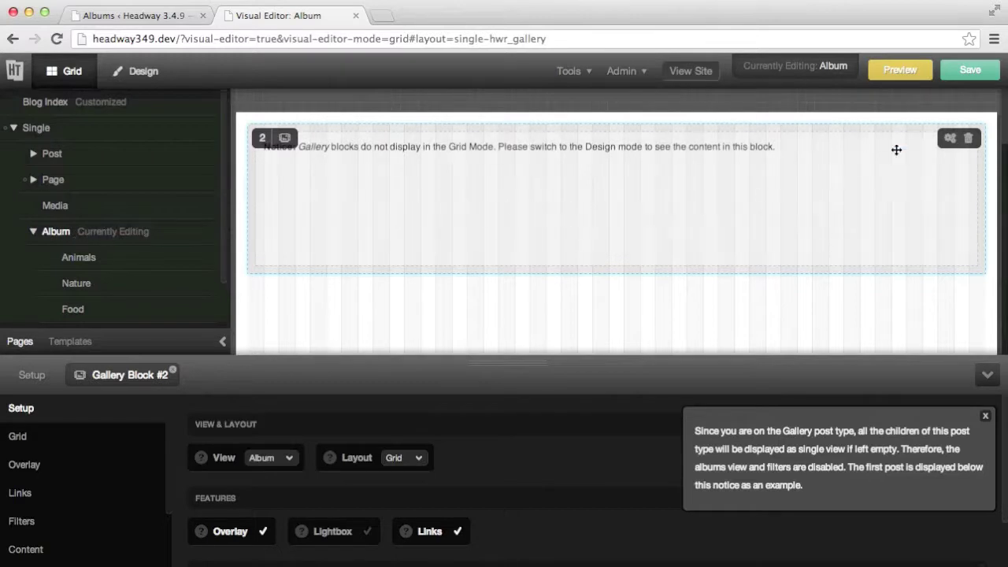
{"action": "left_click", "coordinate": [969, 76]}
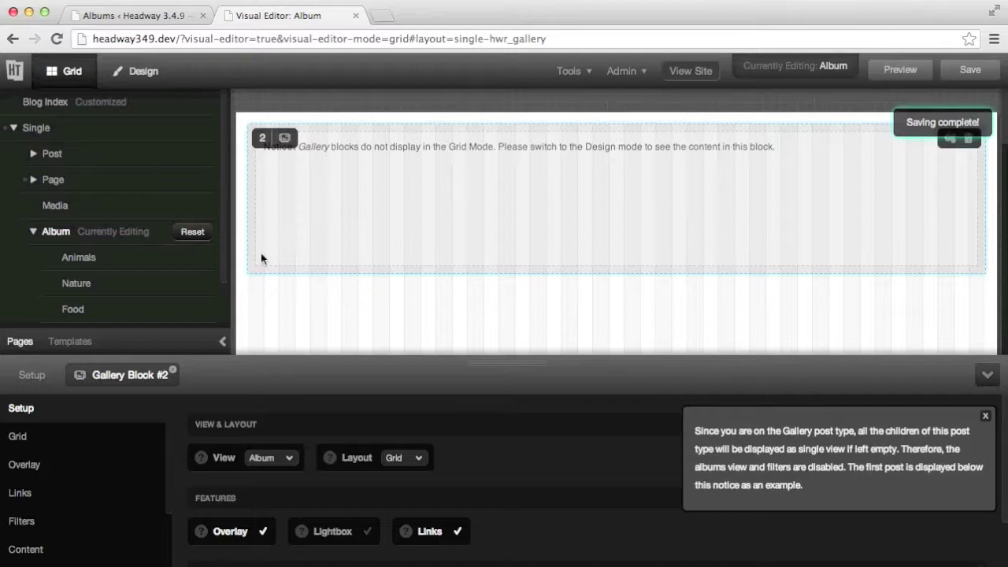
{"action": "left_click", "coordinate": [195, 207]}
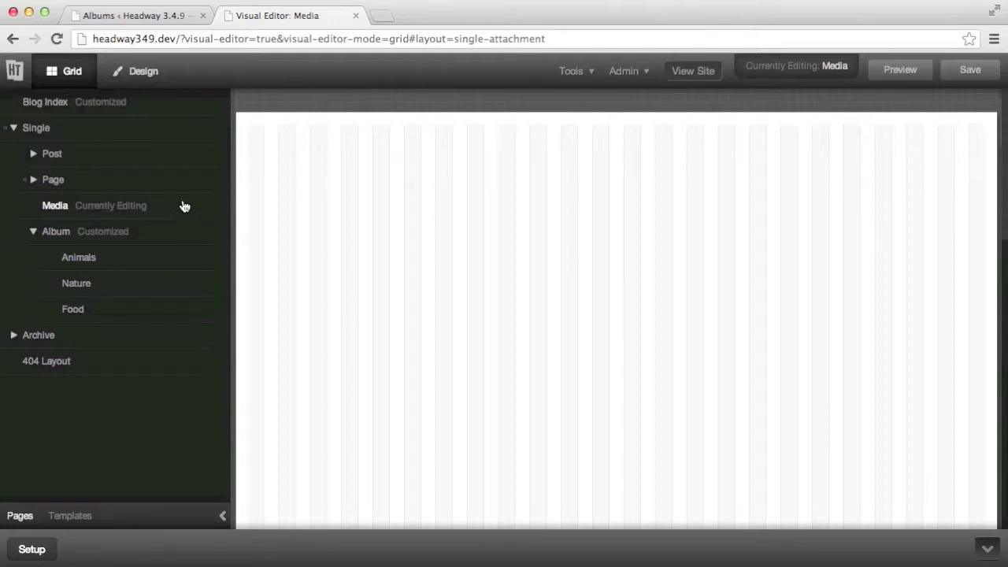
- Add a Gallery block set to Media view across the Media layout and save
{"action": "left_click_drag", "start_coordinate": [270, 131], "coordinate": [1006, 215]}
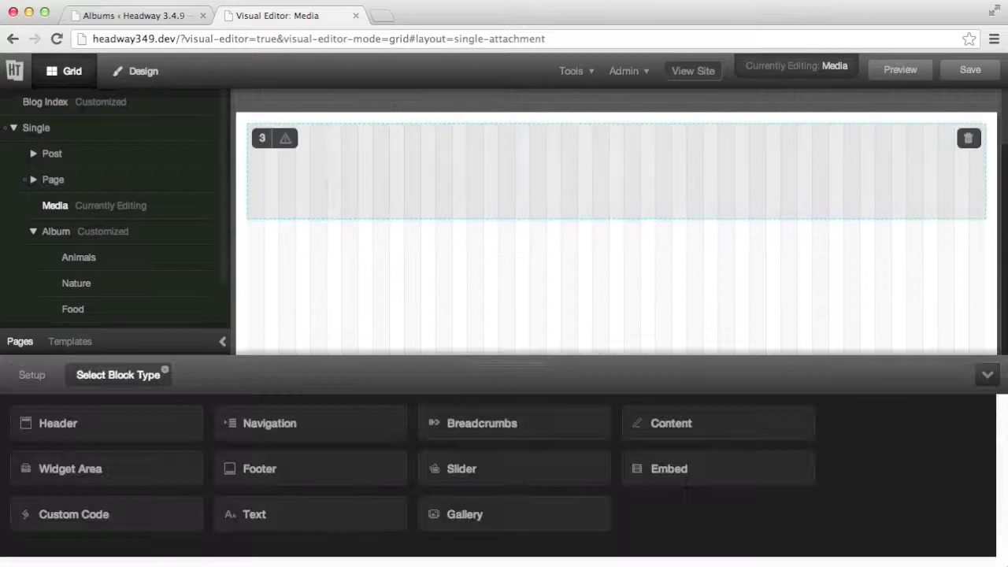
{"action": "left_click", "coordinate": [516, 512]}
{"action": "left_click", "coordinate": [275, 456]}
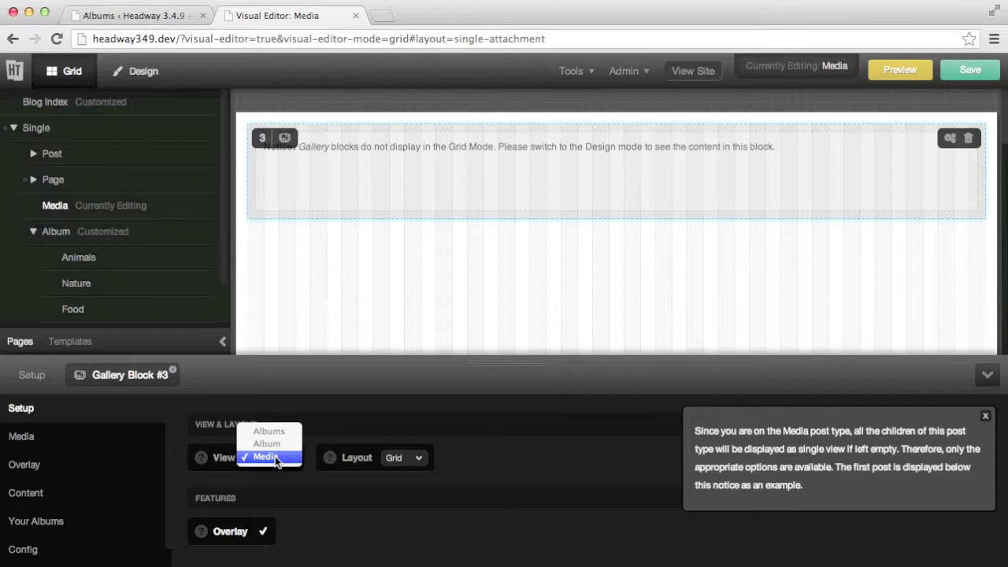
{"action": "left_click", "coordinate": [275, 456]}
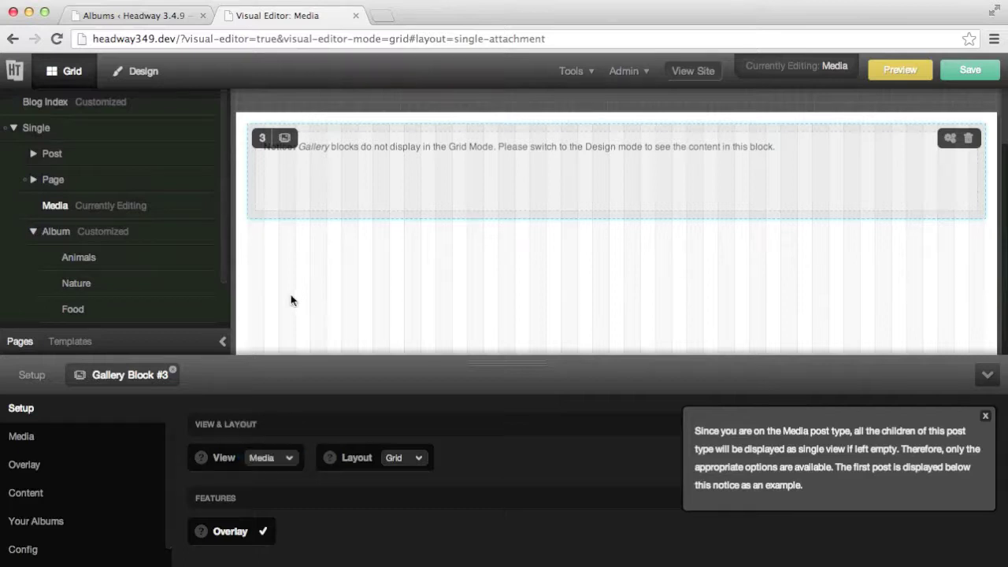
{"action": "left_click", "coordinate": [970, 70]}
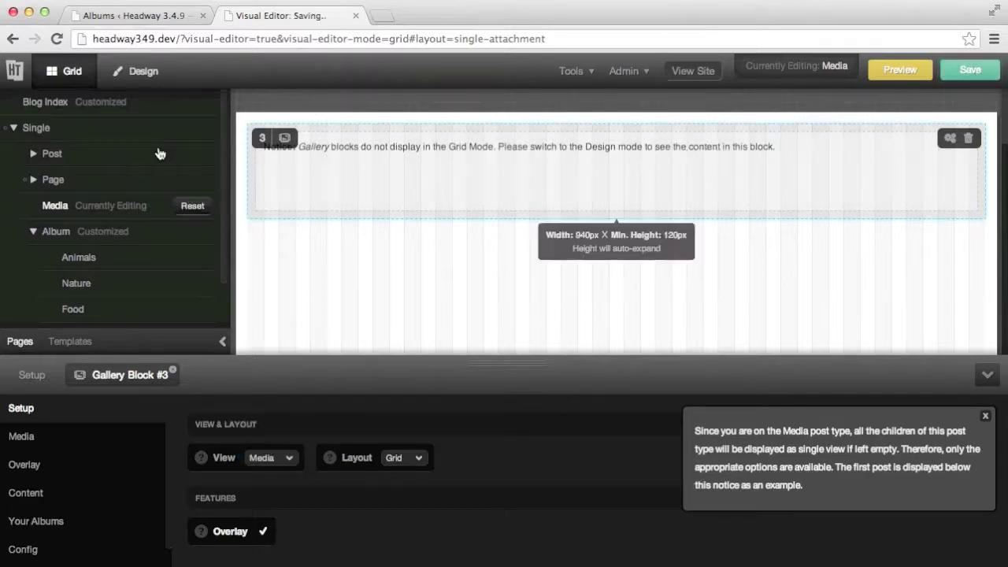
{"action": "left_click", "coordinate": [45, 101]}
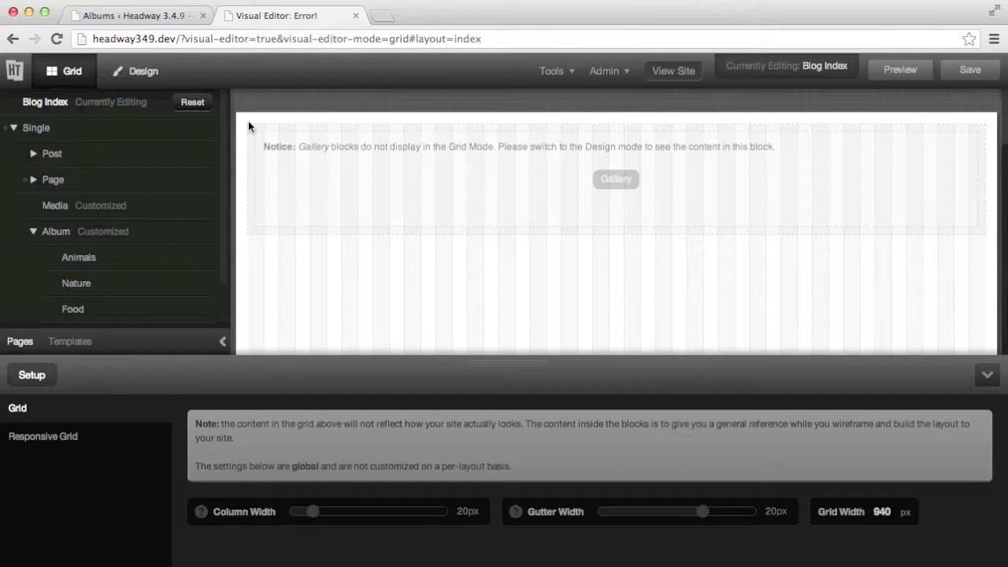
- On the live site, browse the Animals album and lion image page, then go back
{"action": "left_click", "coordinate": [673, 70]}
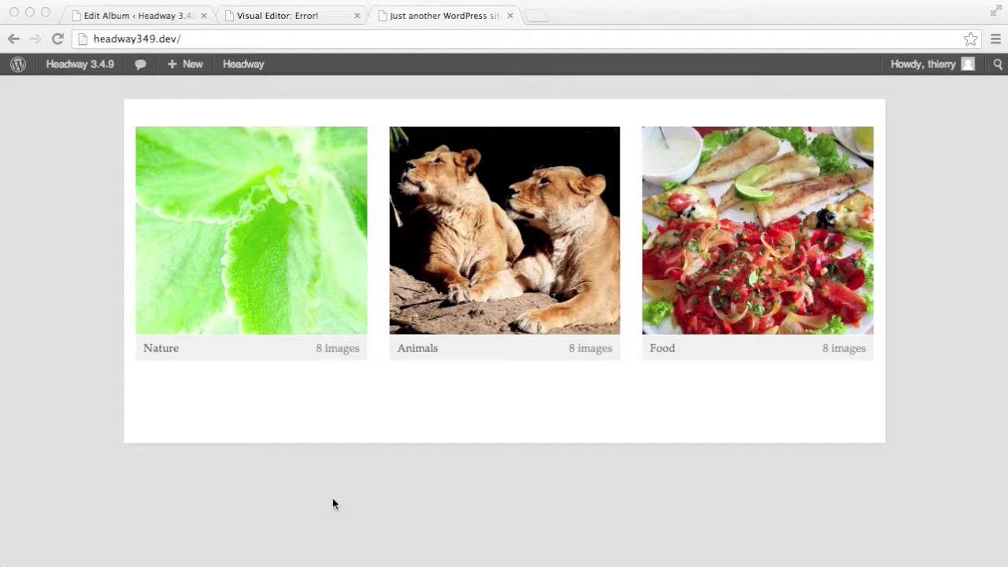
{"action": "left_click", "coordinate": [519, 206]}
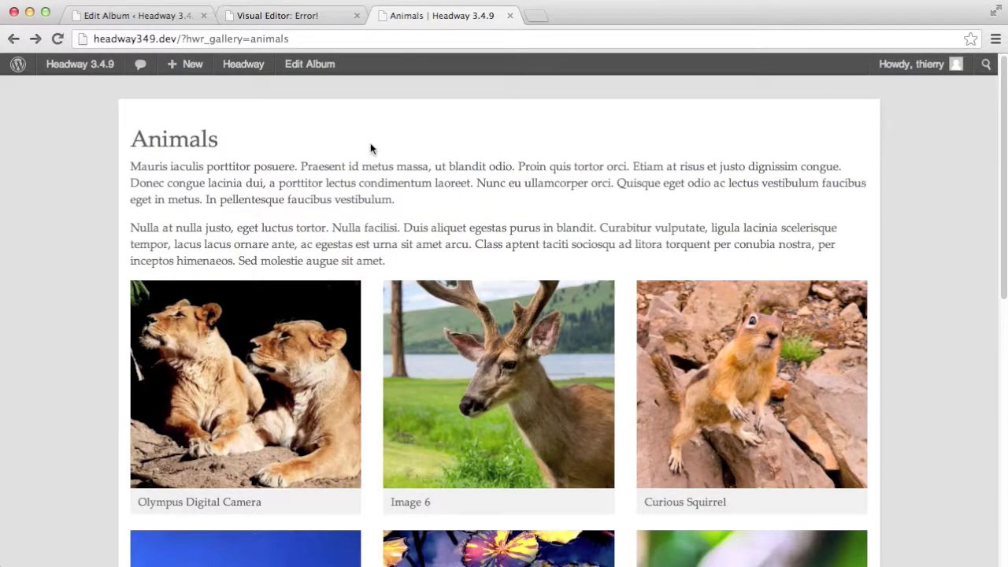
{"action": "scroll", "coordinate": [365, 148], "scroll_direction": "down", "scroll_amount": 5}
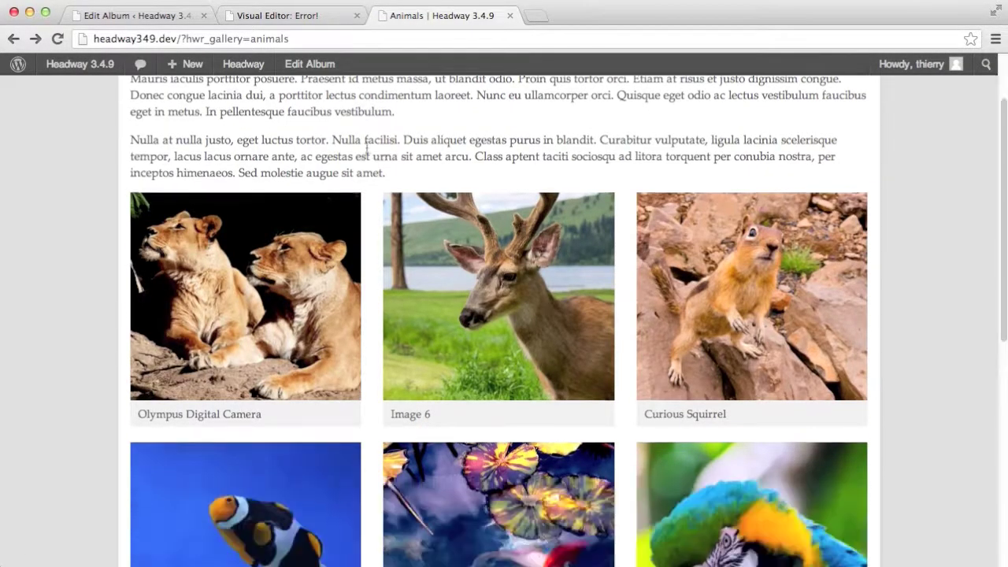
{"action": "scroll", "coordinate": [363, 164], "scroll_direction": "up", "scroll_amount": 5}
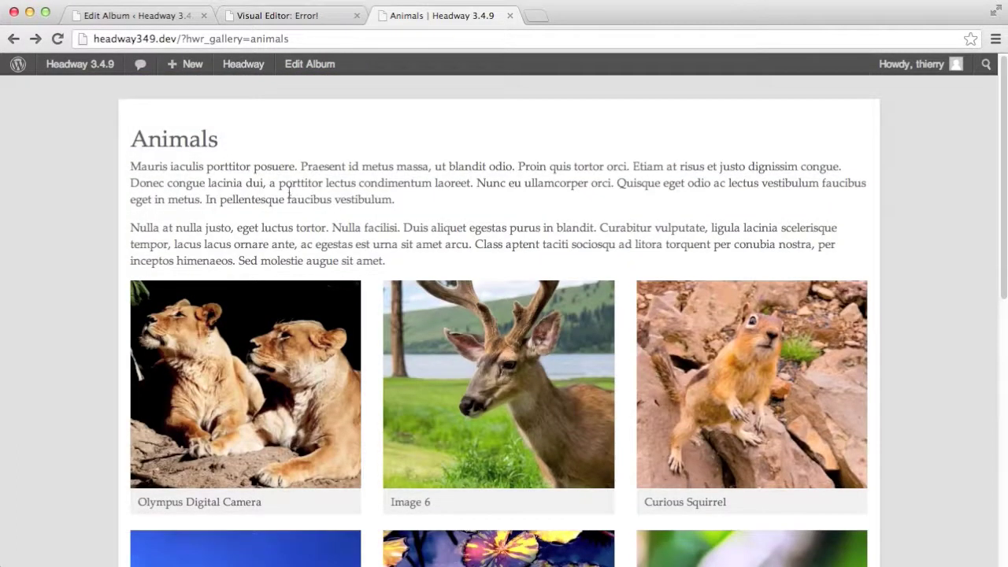
{"action": "left_click", "coordinate": [304, 304]}
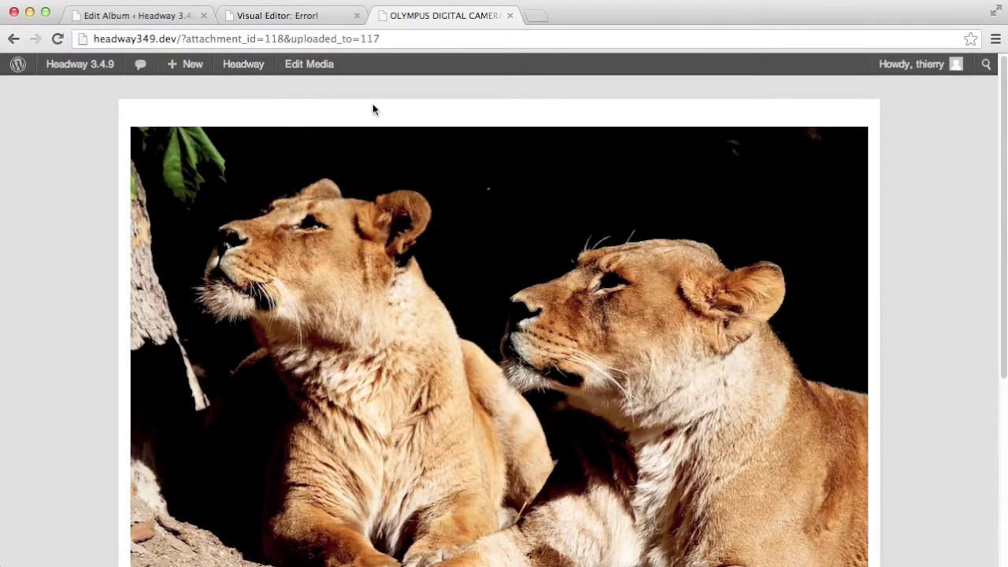
{"action": "key", "text": "super+bracketleft"}
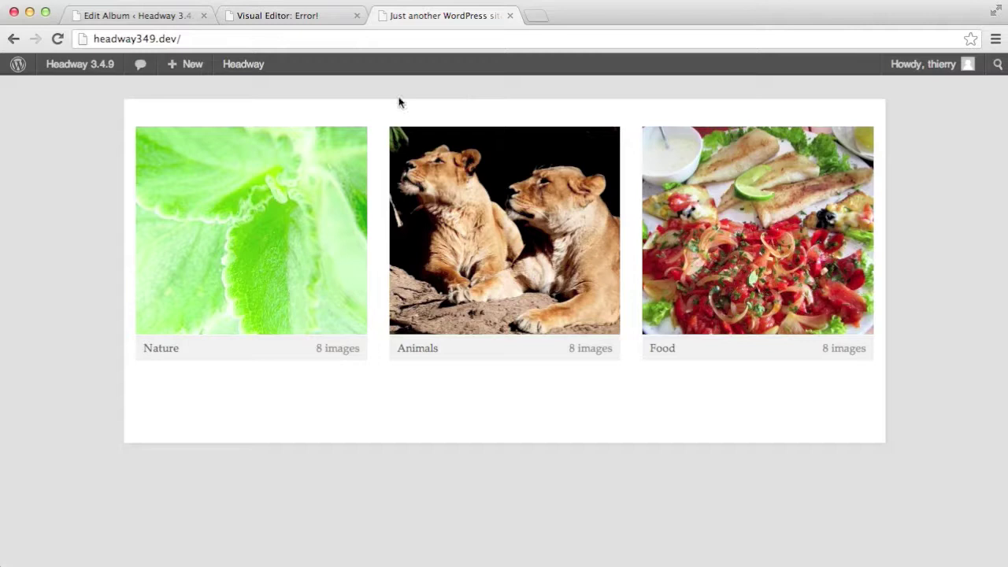
- Turn on image descriptions in the Blog Index gallery block's content settings
{"action": "left_click", "coordinate": [303, 16]}
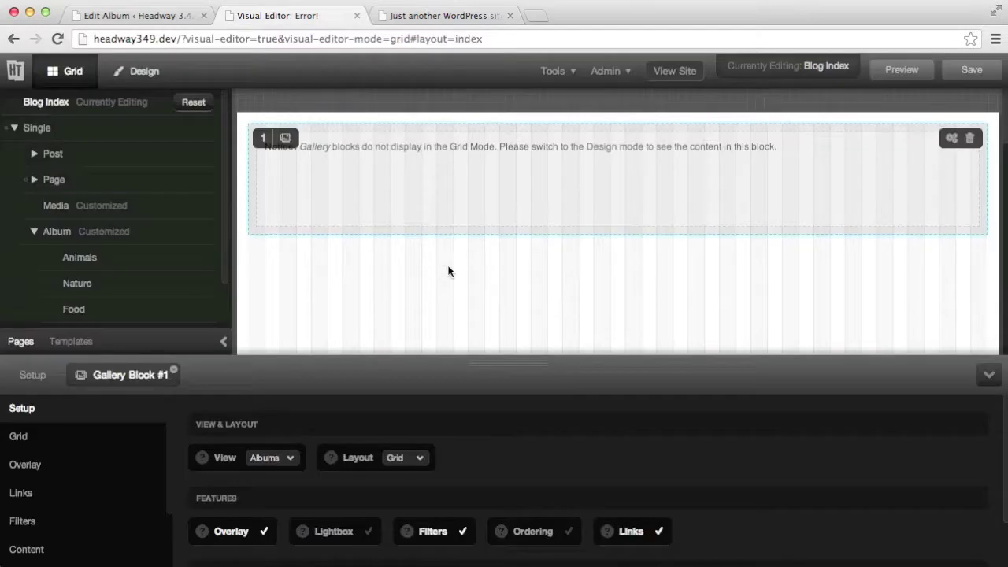
{"action": "left_click", "coordinate": [30, 550]}
{"action": "scroll", "coordinate": [697, 508], "scroll_direction": "down", "scroll_amount": 2}
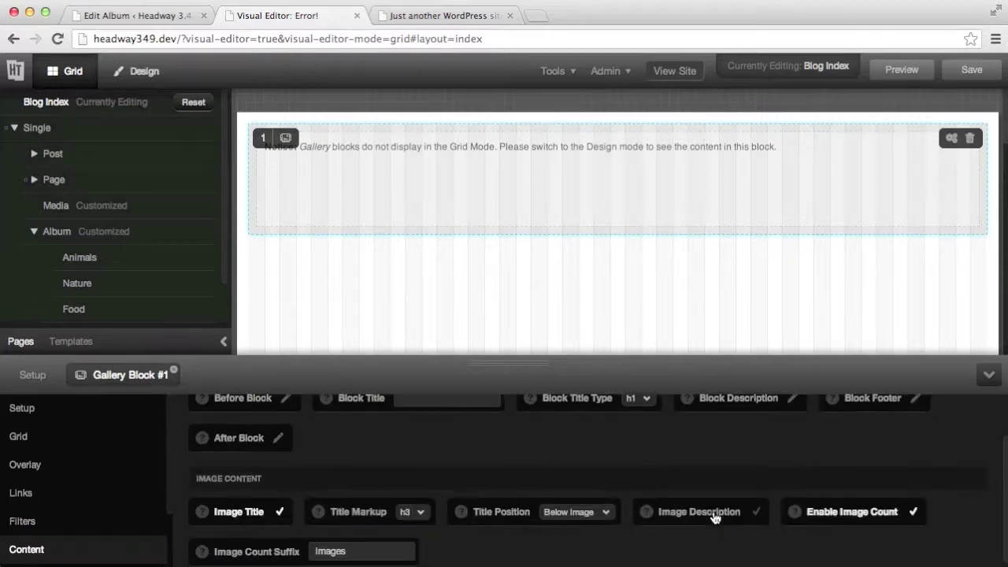
{"action": "left_click", "coordinate": [718, 516]}
- Reload the live site to check the descriptions and open the Food album
{"action": "key", "text": "ctrl+Tab"}
{"action": "key", "text": "super+r"}
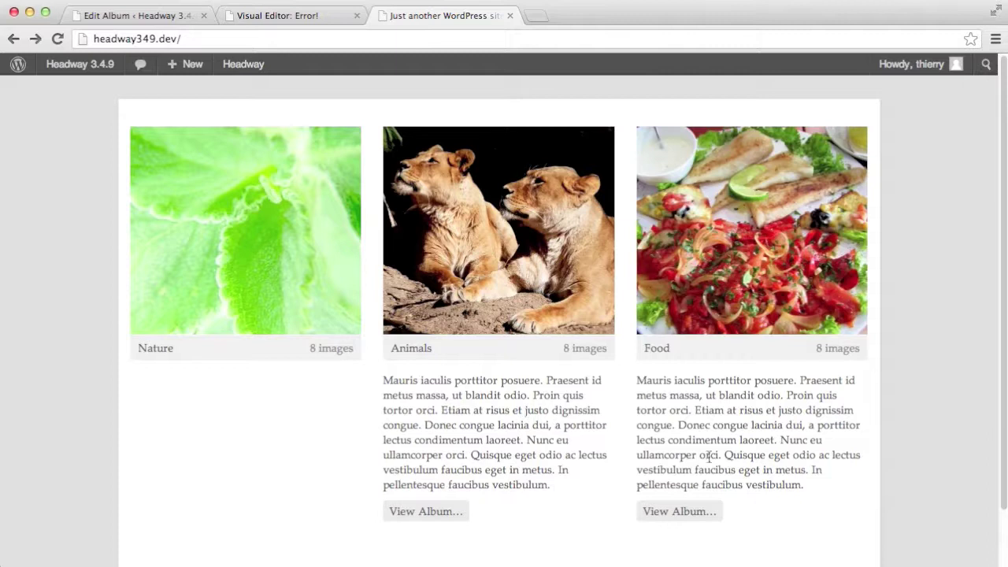
{"action": "left_click", "coordinate": [700, 513]}
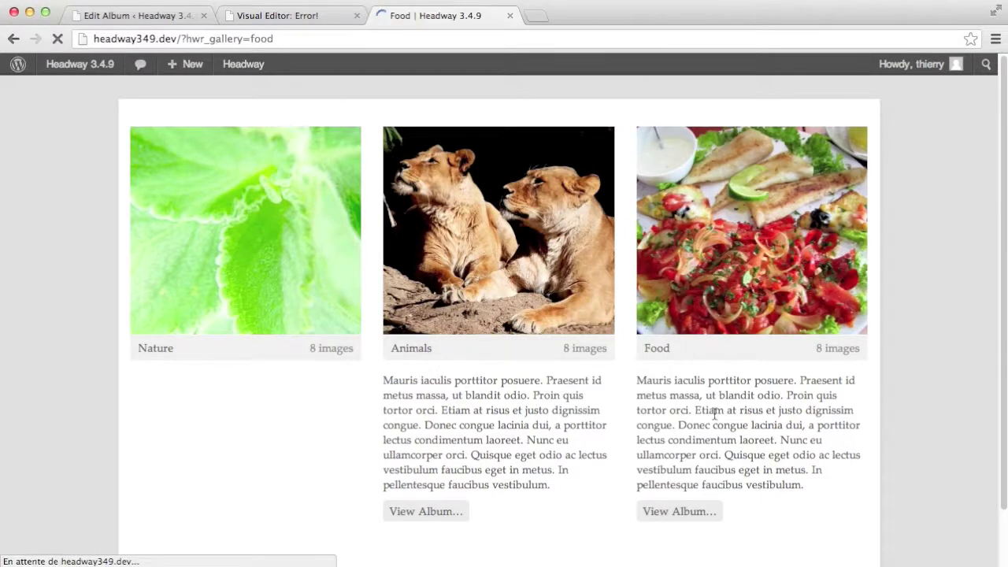
{"action": "key", "text": "ctrl+shift+Tab"}
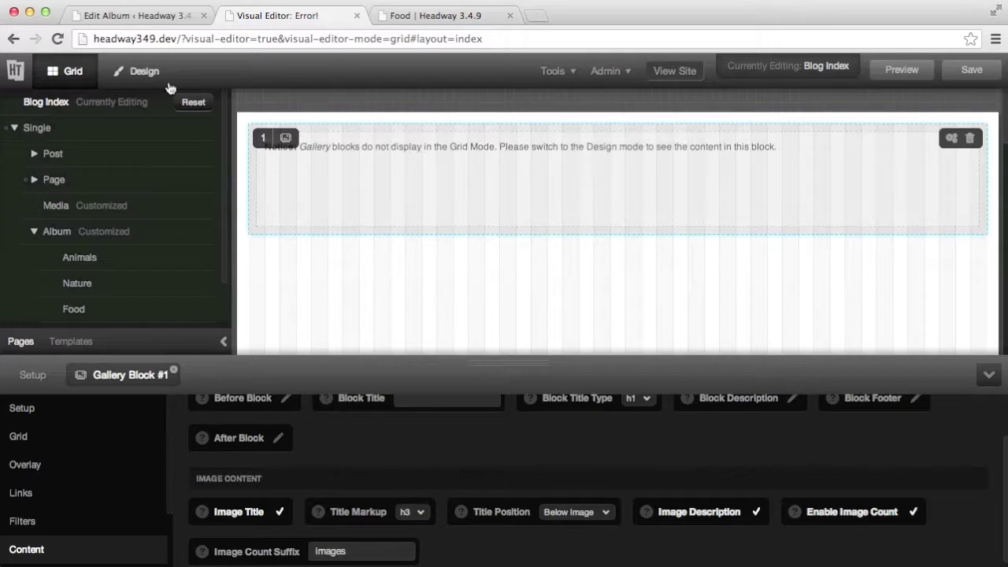
- Enable ordering on Gallery Block #1 and sort its albums ascending
{"action": "left_click", "coordinate": [146, 72]}
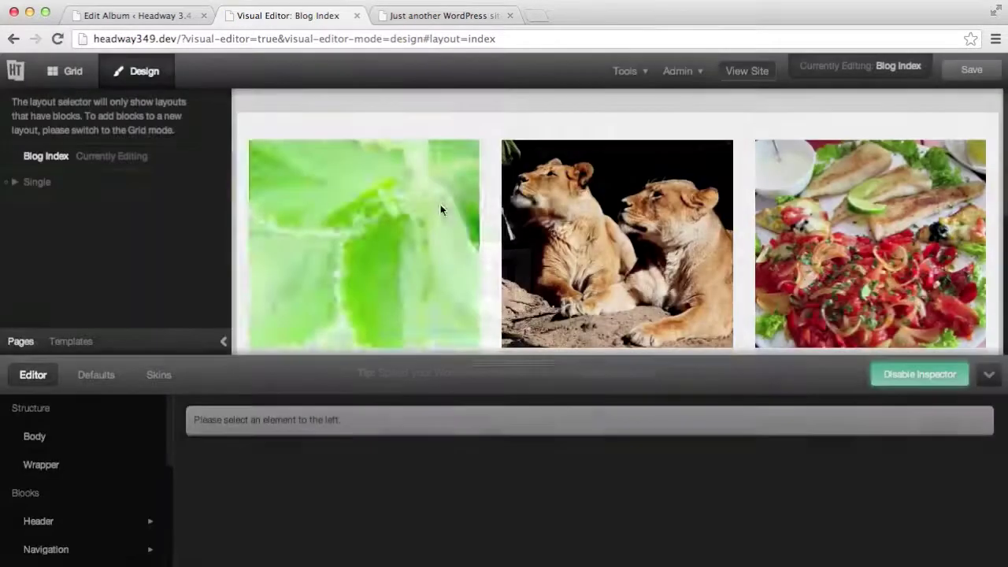
{"action": "right_click", "coordinate": [428, 189]}
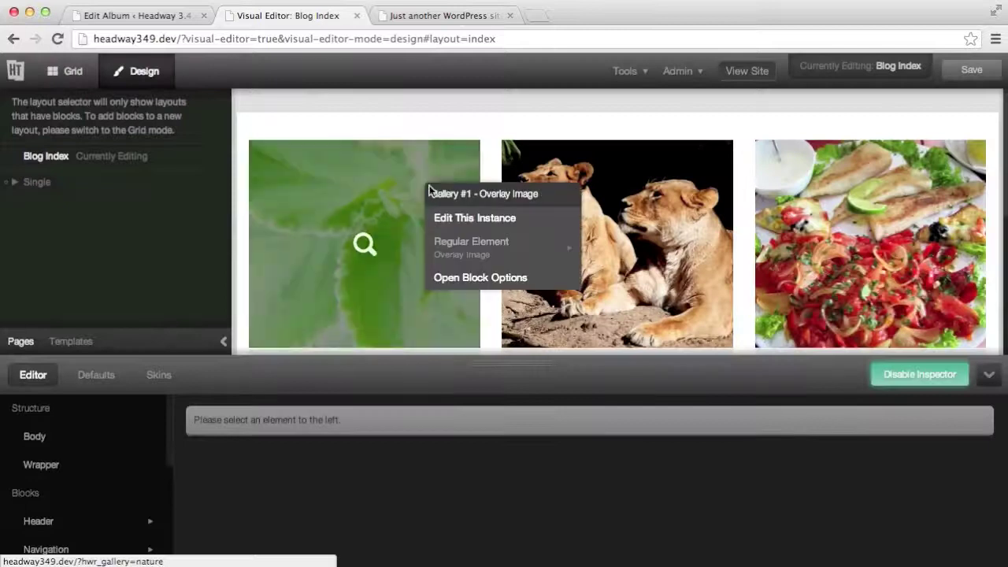
{"action": "left_click", "coordinate": [483, 279]}
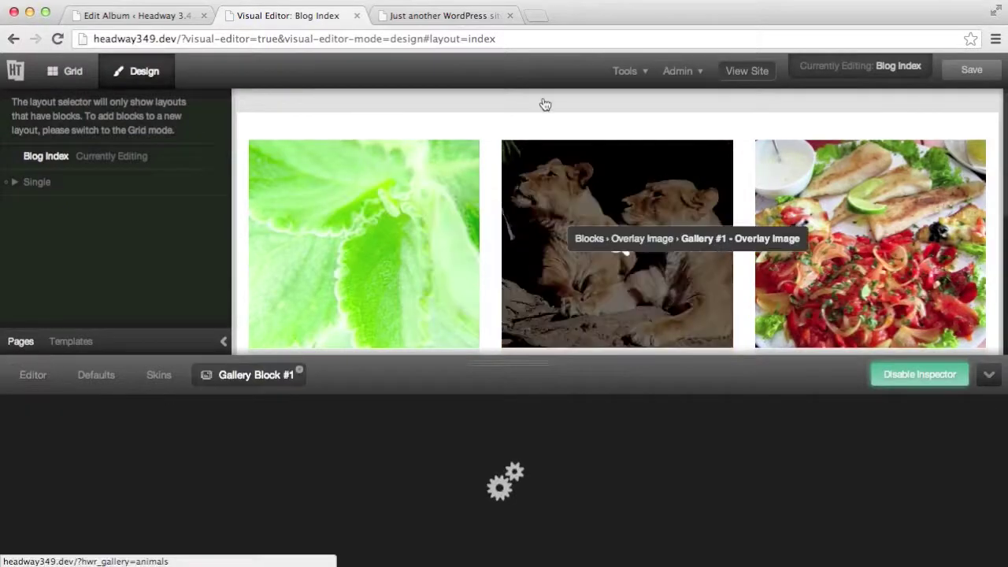
{"action": "scroll", "coordinate": [542, 96], "scroll_direction": "down", "scroll_amount": 1}
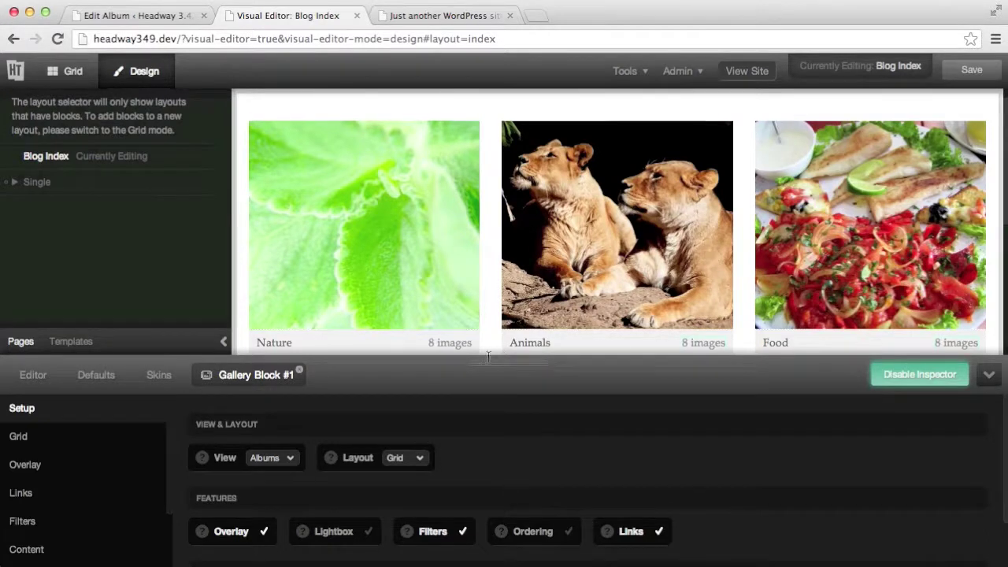
{"action": "scroll", "coordinate": [443, 314], "scroll_direction": "down", "scroll_amount": 1}
{"action": "scroll", "coordinate": [446, 338], "scroll_direction": "down", "scroll_amount": 2}
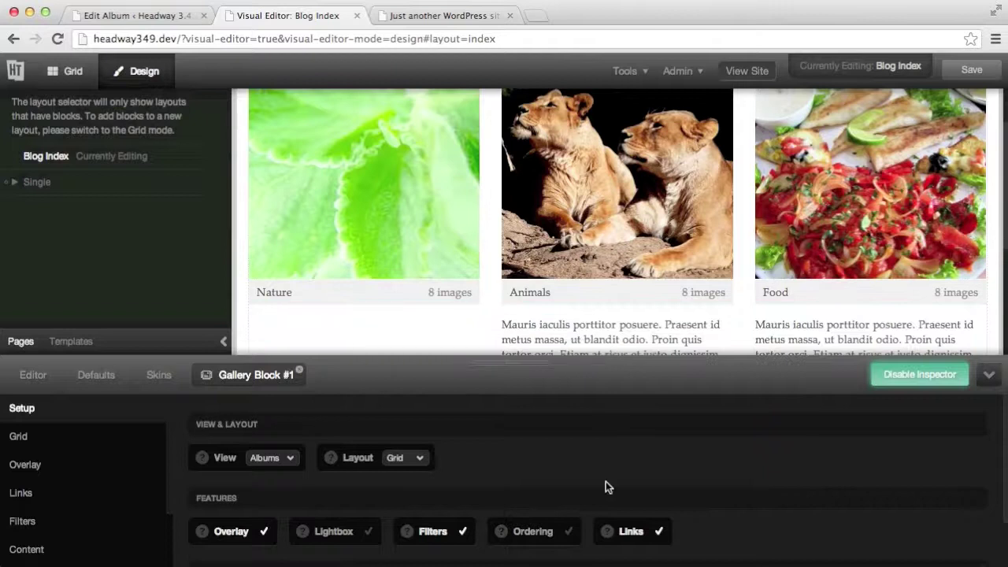
{"action": "left_click", "coordinate": [544, 532]}
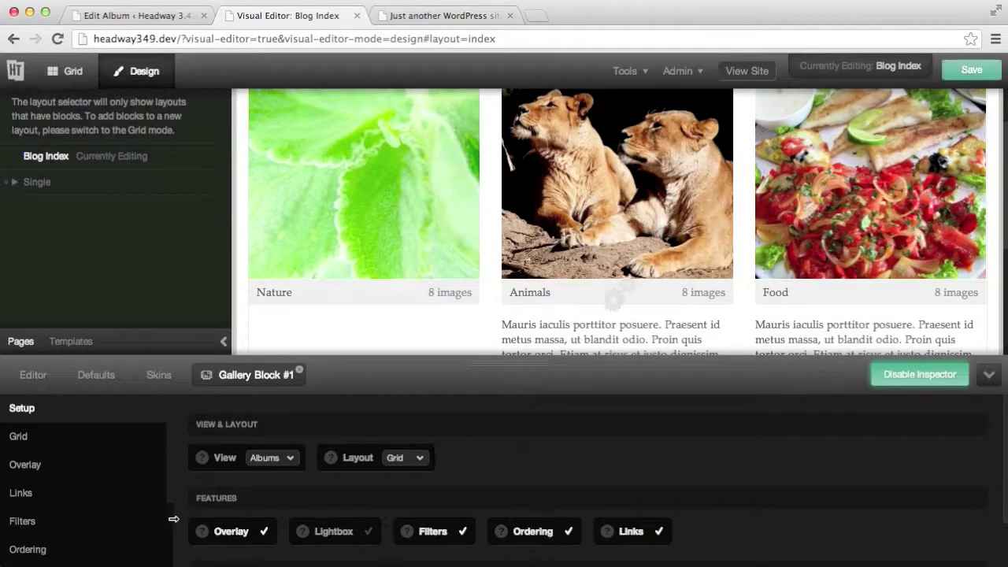
{"action": "left_click", "coordinate": [26, 548]}
{"action": "left_click", "coordinate": [434, 461]}
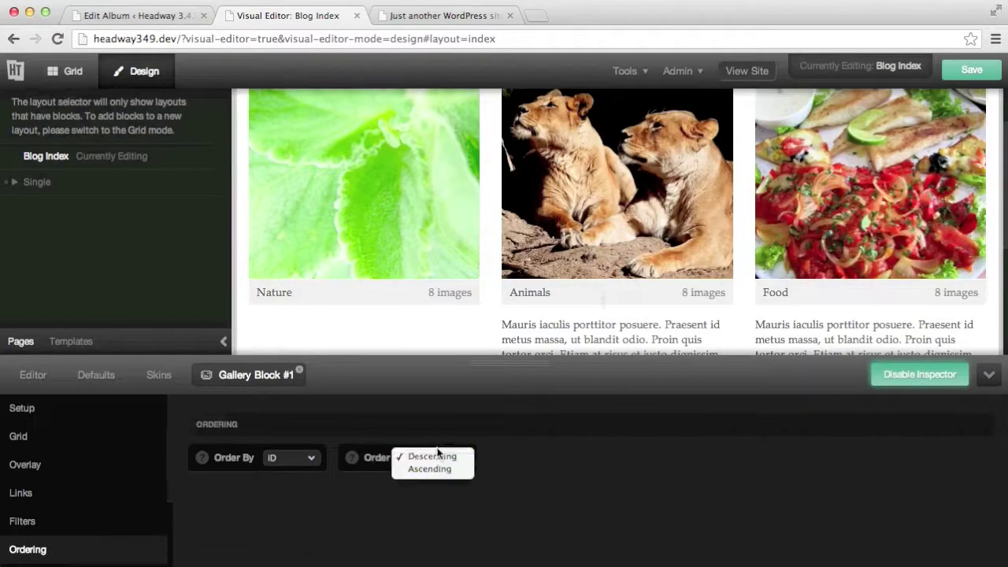
{"action": "left_click", "coordinate": [434, 471]}
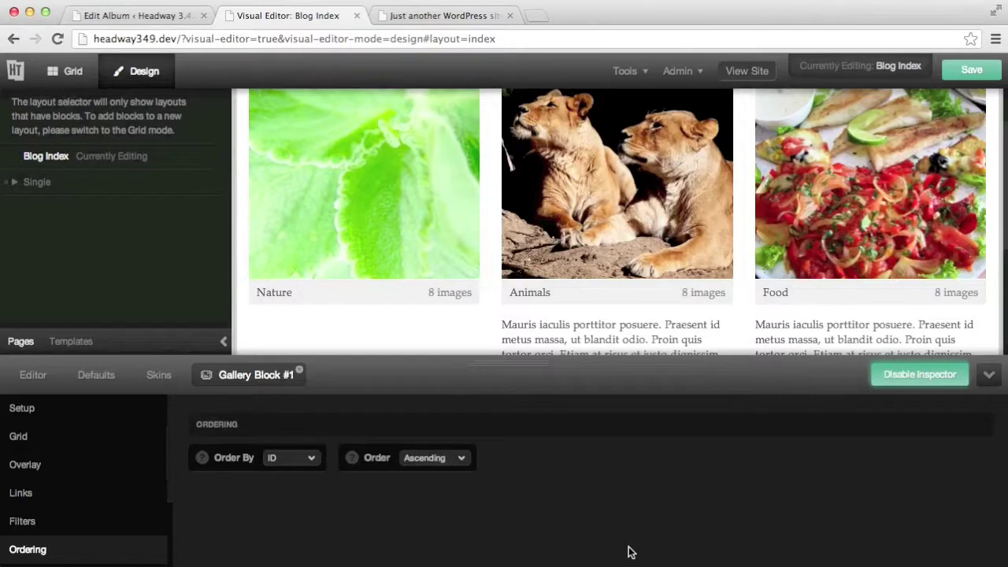
- Change Gallery Block #1's view from Albums to Album and save Blog Index
{"action": "left_click", "coordinate": [20, 408]}
{"action": "left_click", "coordinate": [274, 462]}
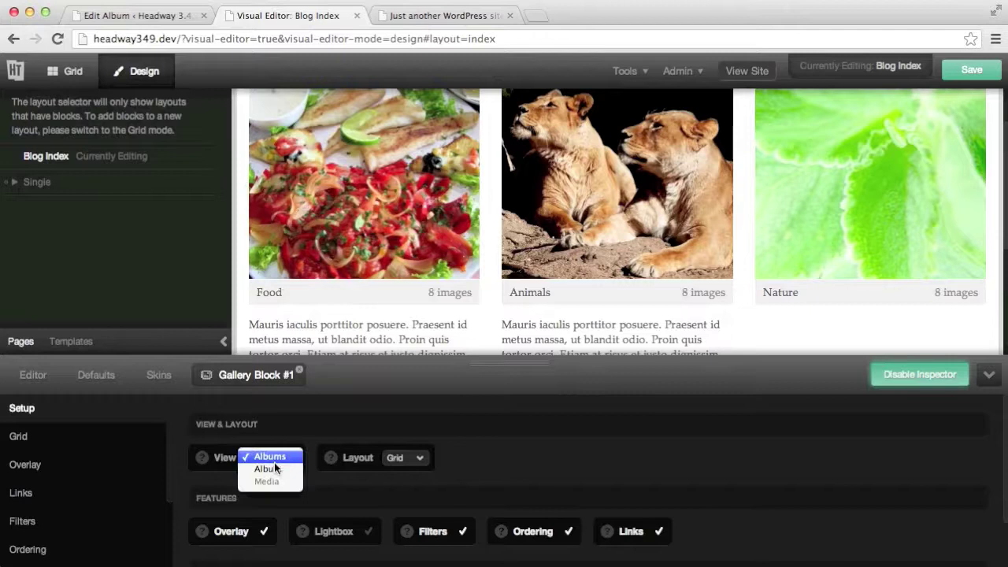
{"action": "left_click", "coordinate": [282, 471]}
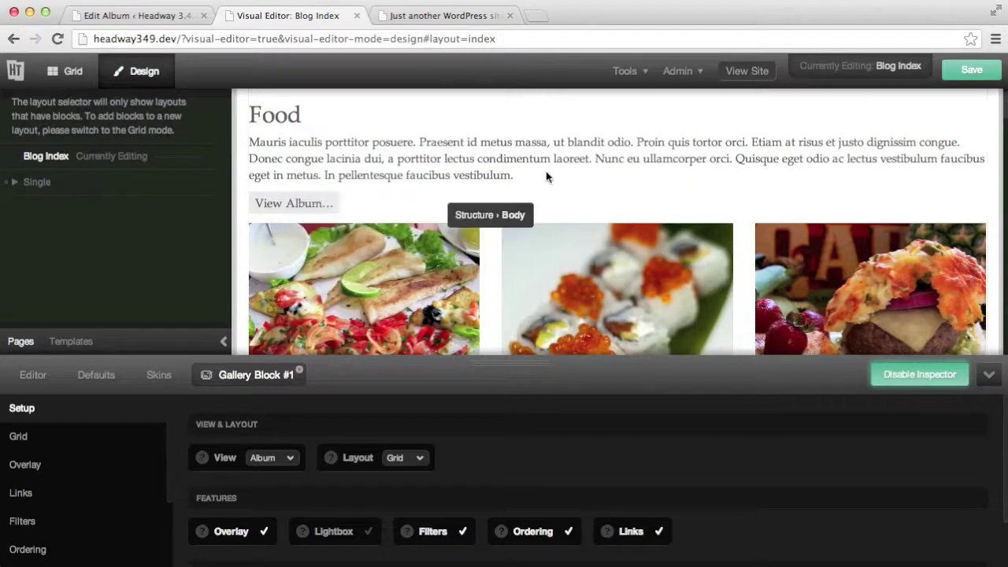
{"action": "scroll", "coordinate": [535, 126], "scroll_direction": "down", "scroll_amount": 3}
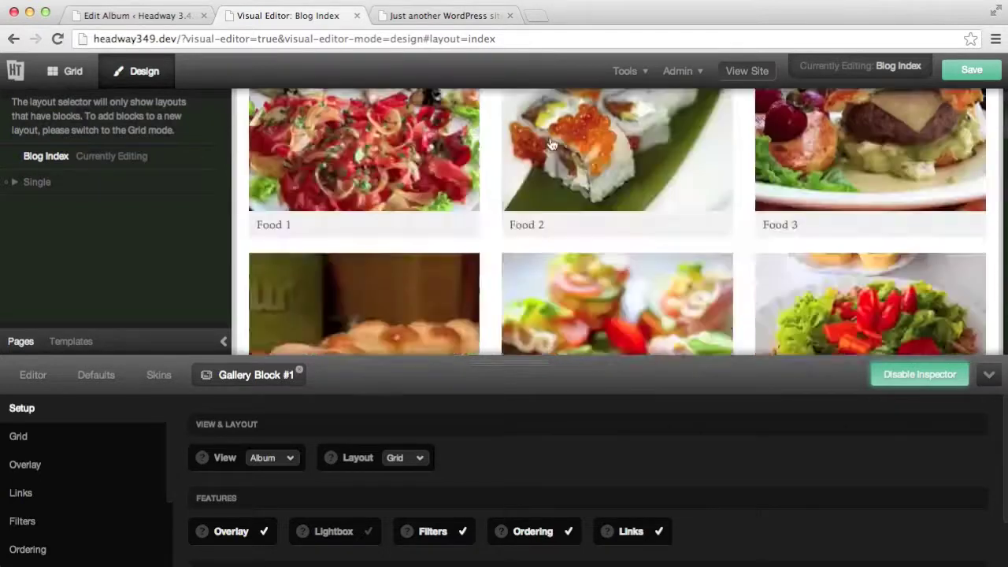
{"action": "scroll", "coordinate": [536, 126], "scroll_direction": "up", "scroll_amount": 3}
{"action": "left_click", "coordinate": [969, 69]}
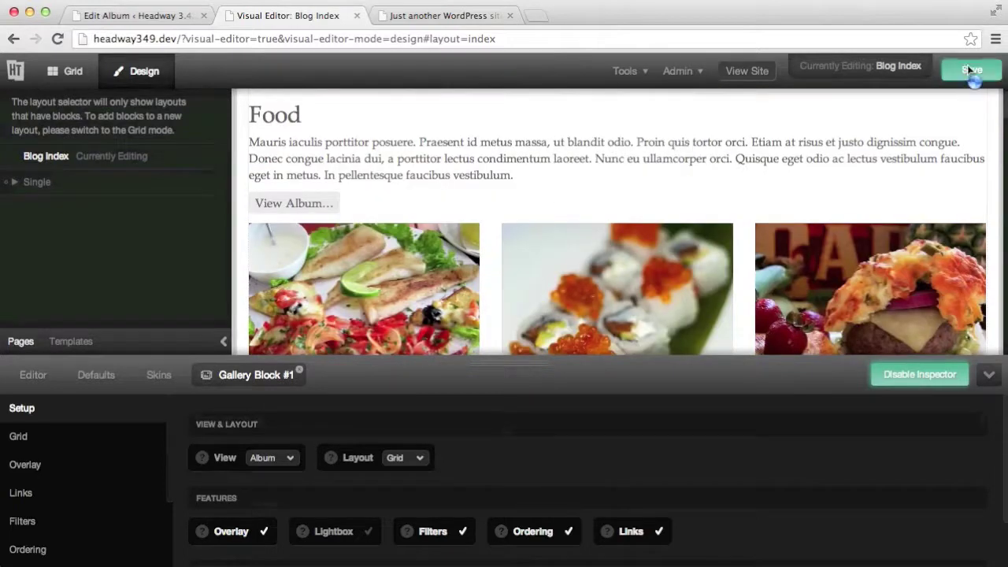
- Switch to the live site and scroll through the front page albums
{"action": "left_click", "coordinate": [426, 18]}
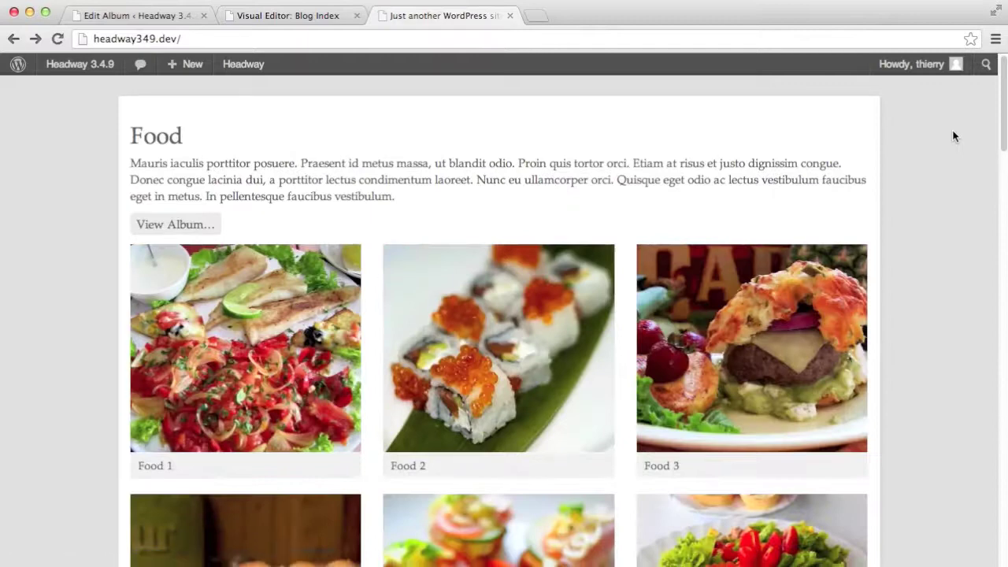
{"action": "scroll", "coordinate": [953, 136], "scroll_direction": "down", "scroll_amount": 10}
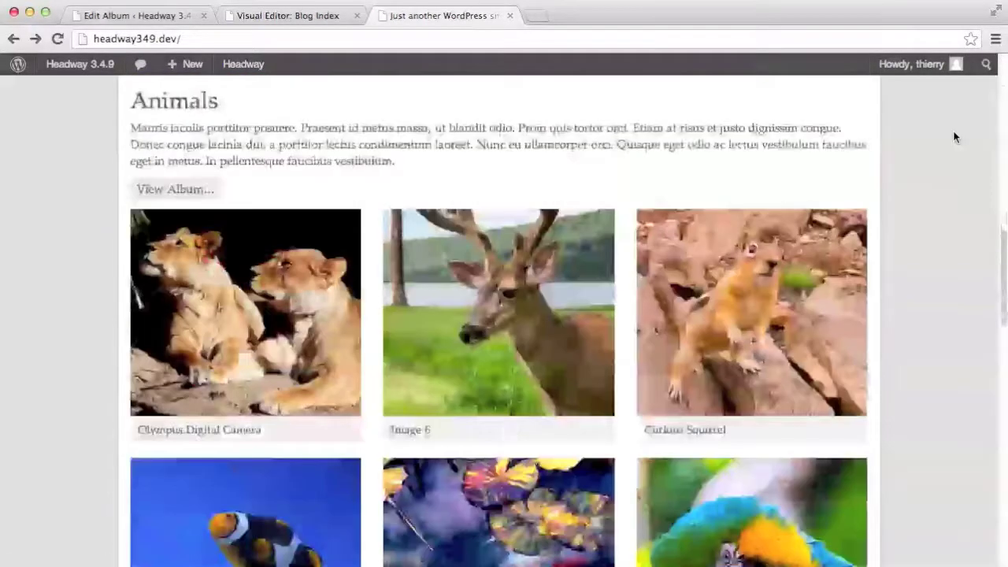
{"action": "scroll", "coordinate": [954, 137], "scroll_direction": "down", "scroll_amount": 10}
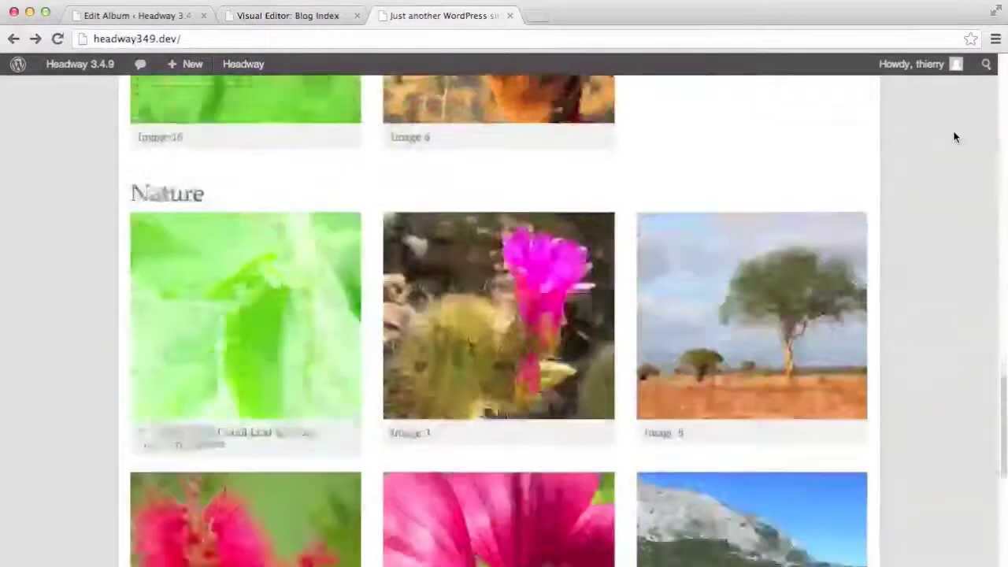
{"action": "scroll", "coordinate": [953, 134], "scroll_direction": "down", "scroll_amount": 3}
{"action": "scroll", "coordinate": [951, 133], "scroll_direction": "up", "scroll_amount": 12}
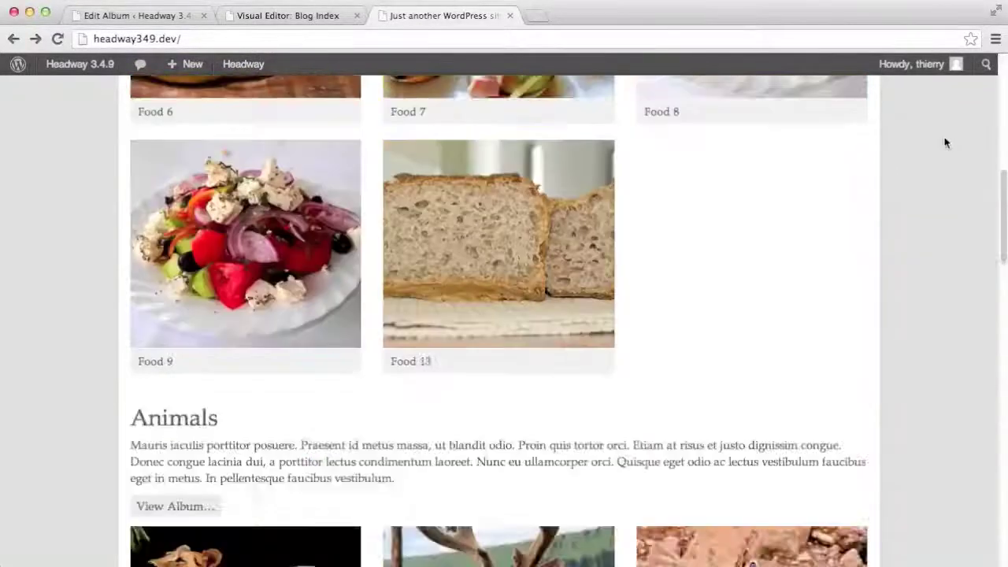
{"action": "scroll", "coordinate": [944, 142], "scroll_direction": "up", "scroll_amount": 8}
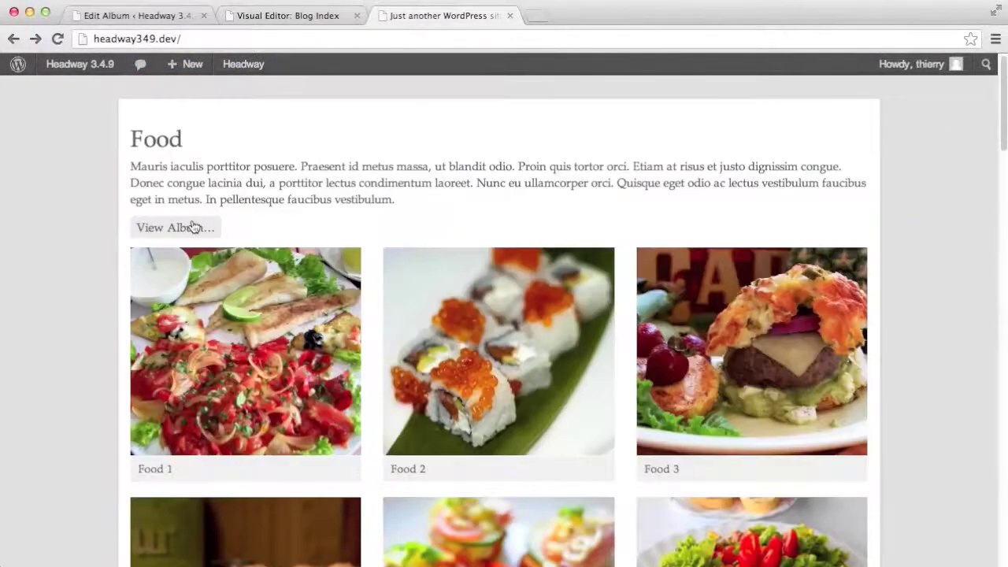
- Review the Food album's full page, then return to the Blog Index visual editor
{"action": "left_click", "coordinate": [194, 226]}
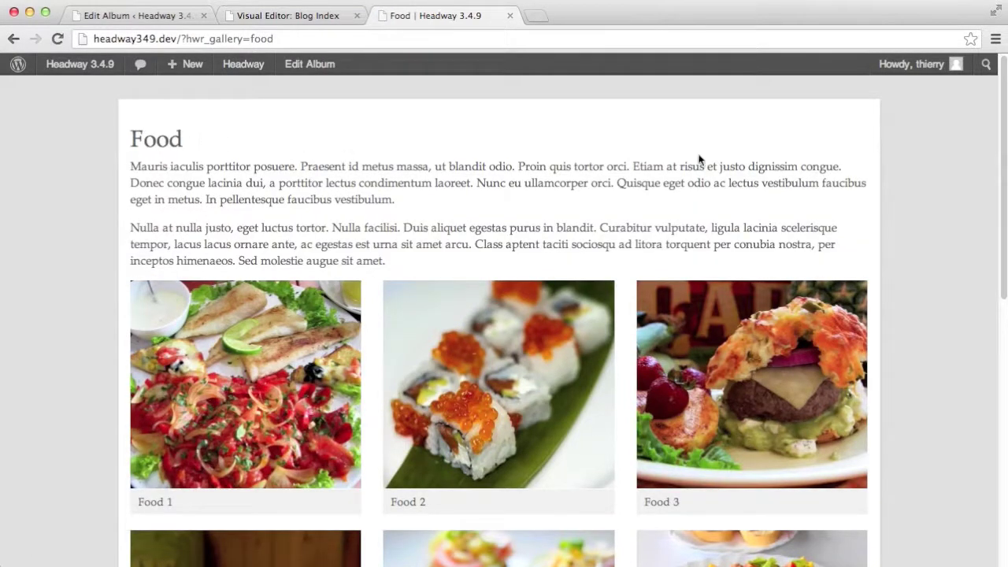
{"action": "scroll", "coordinate": [902, 176], "scroll_direction": "down", "scroll_amount": 7}
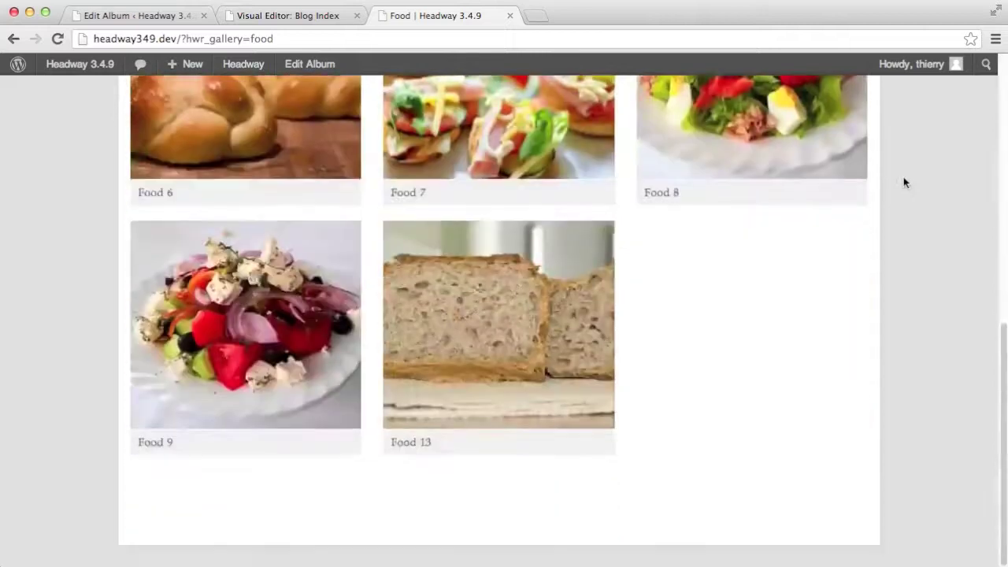
{"action": "scroll", "coordinate": [903, 182], "scroll_direction": "up", "scroll_amount": 7}
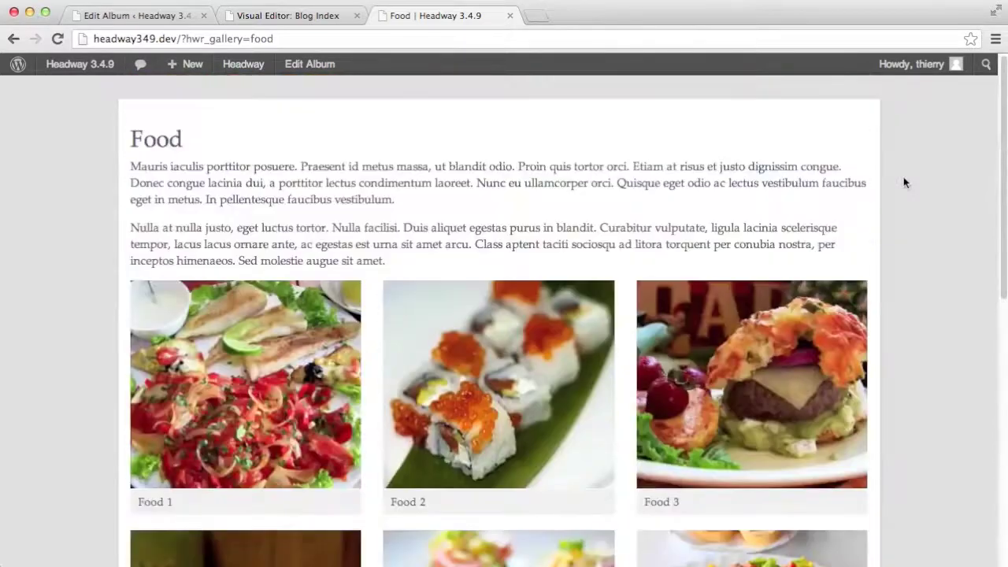
{"action": "left_click", "coordinate": [262, 16]}
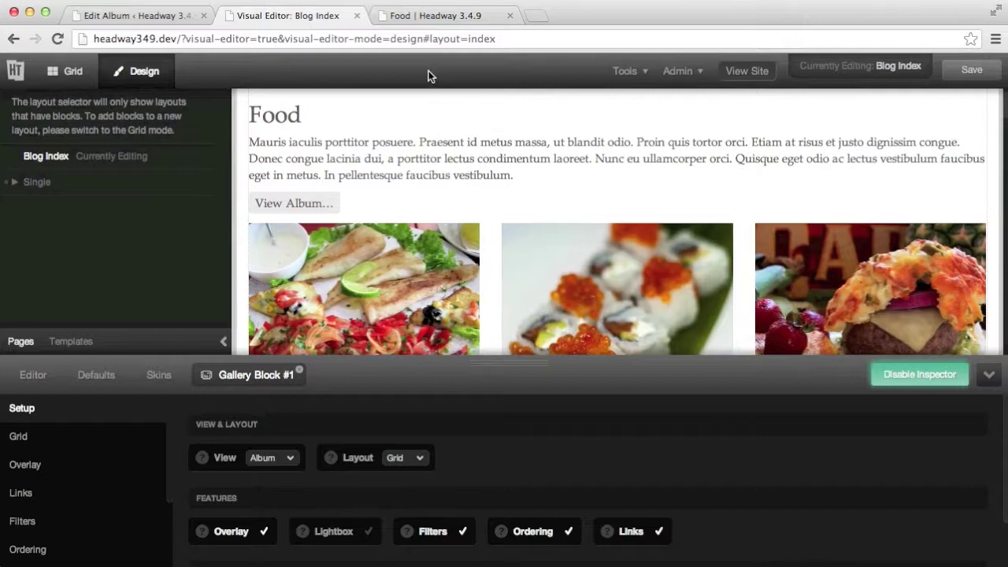
- Enable Limit Images on Gallery Block #1, changing Number Of Images from 10 to 3, save, and view the site
{"action": "left_click", "coordinate": [36, 182]}
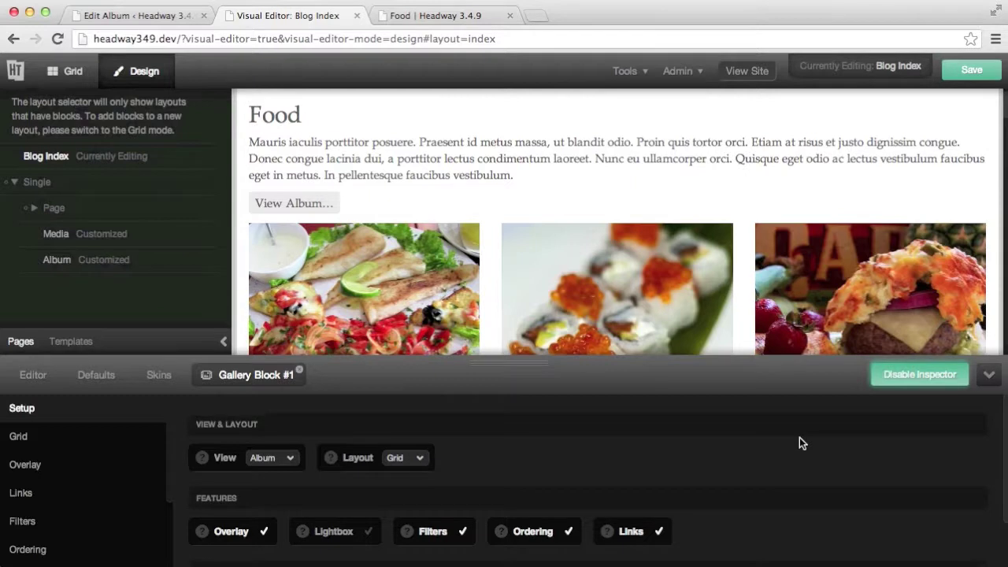
{"action": "scroll", "coordinate": [321, 497], "scroll_direction": "down", "scroll_amount": 2}
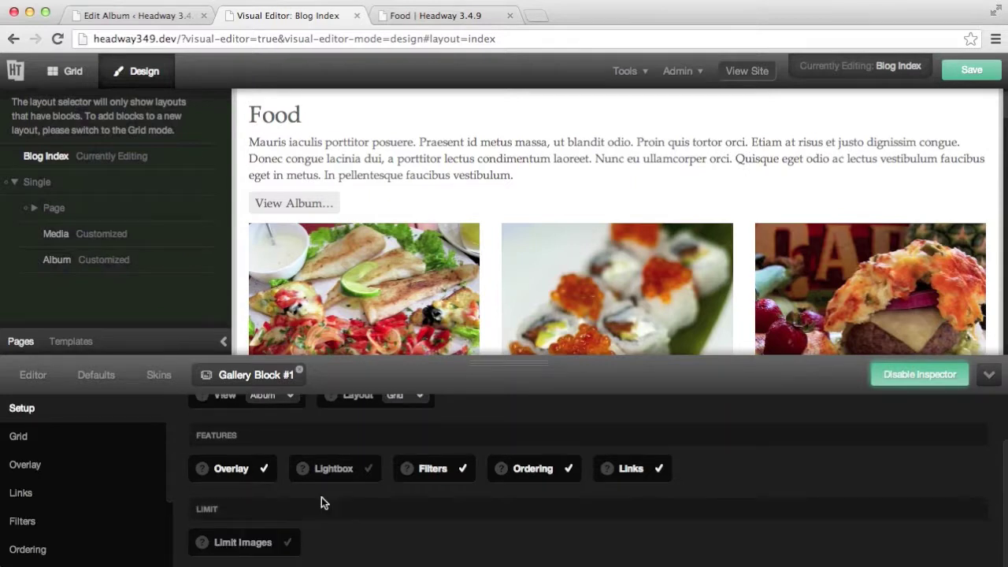
{"action": "left_click", "coordinate": [275, 543]}
{"action": "double_click", "coordinate": [445, 542]}
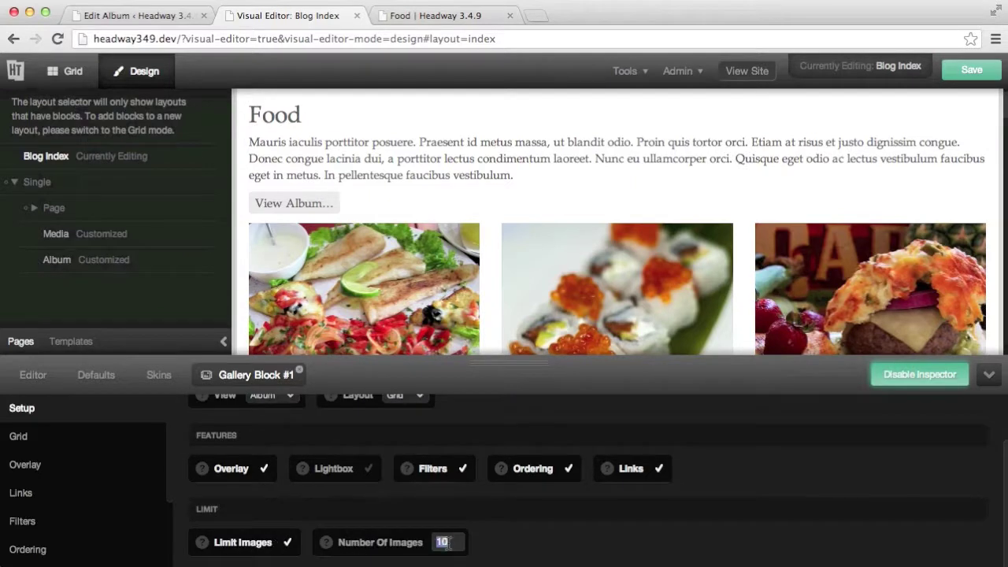
{"action": "type", "text": "3"}
{"action": "left_click", "coordinate": [971, 69]}
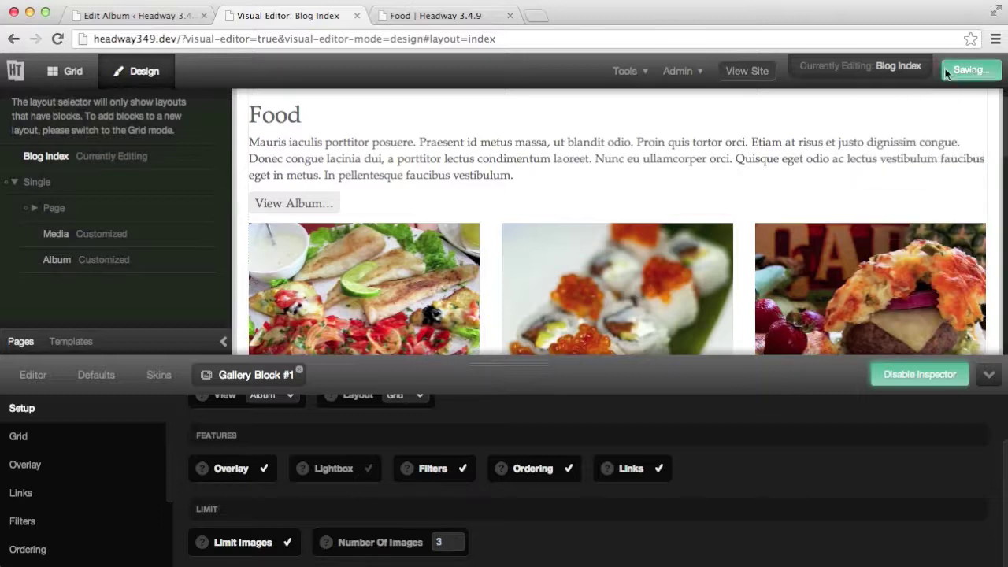
{"action": "left_click", "coordinate": [509, 16]}
{"action": "left_click", "coordinate": [749, 72]}
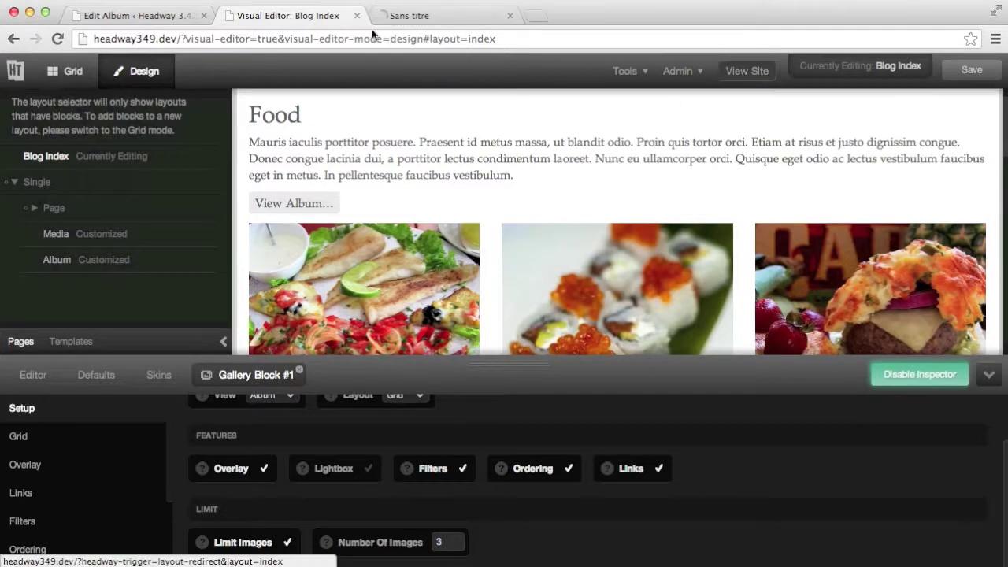
- Scroll the front page to confirm Food and Animals each show only three images
{"action": "scroll", "coordinate": [924, 190], "scroll_direction": "down", "scroll_amount": 5}
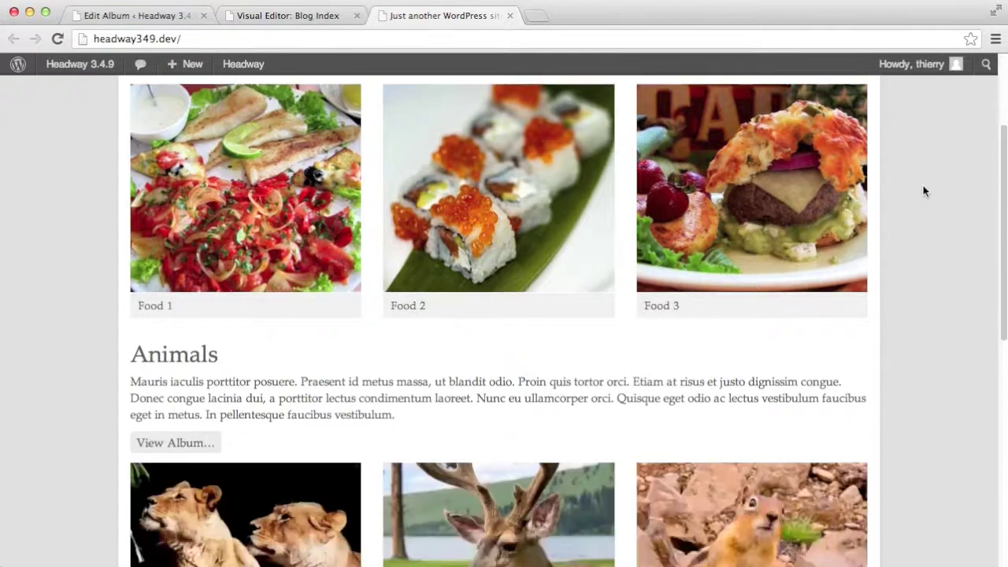
{"action": "scroll", "coordinate": [923, 190], "scroll_direction": "up", "scroll_amount": 5}
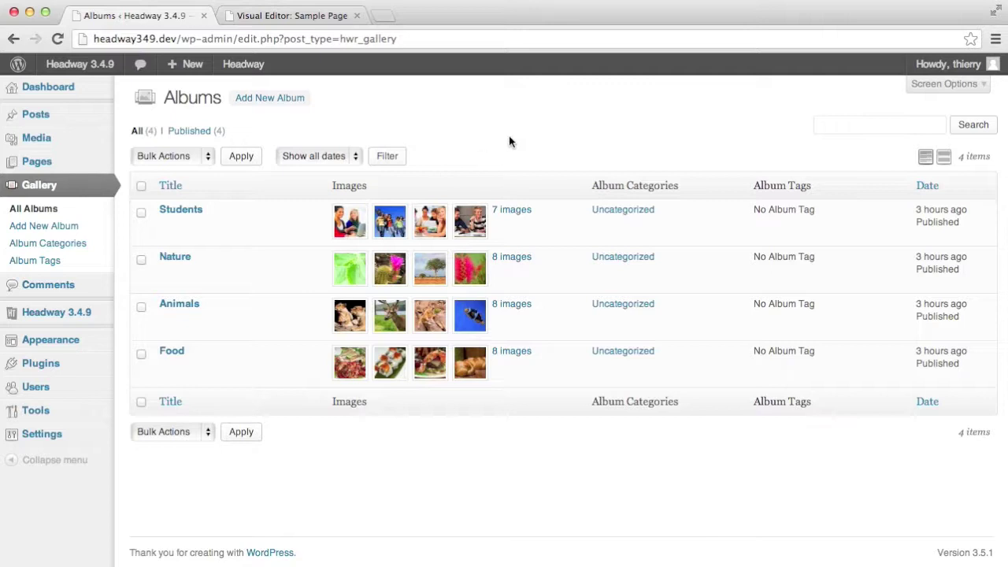
- Reload the Sample Page visual editor so Students previews as the first album
{"action": "left_click", "coordinate": [237, 15]}
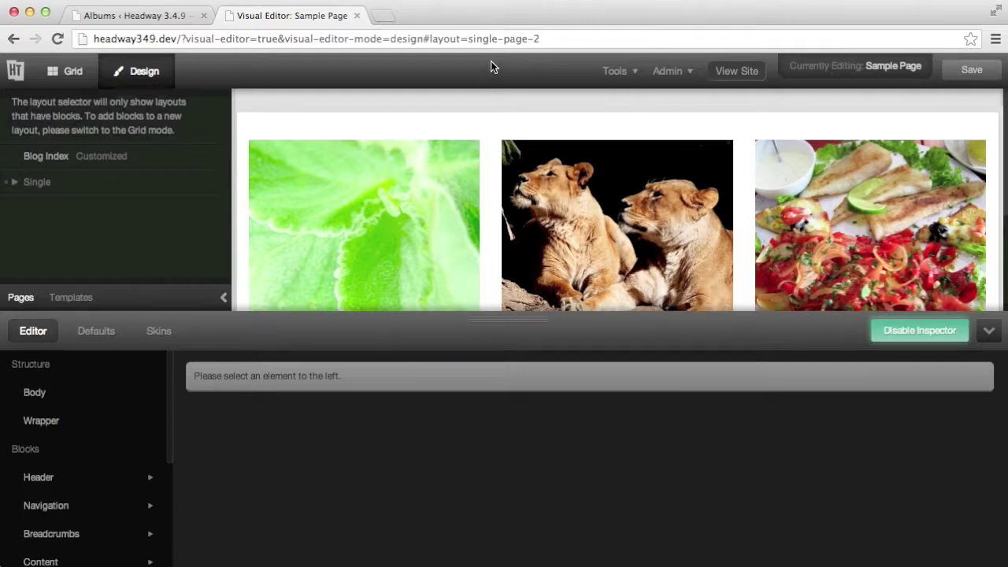
{"action": "key", "text": "super+r"}
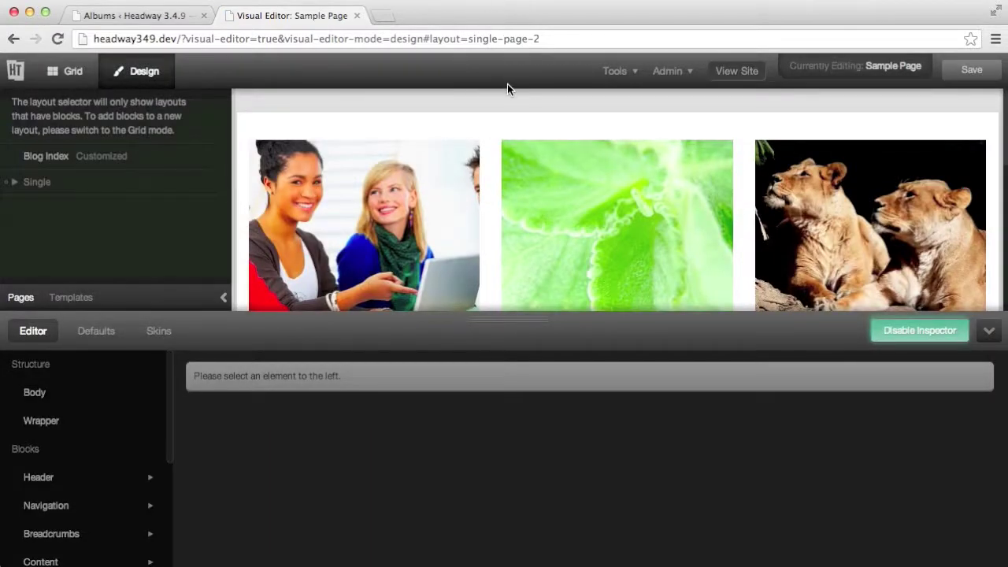
{"action": "scroll", "coordinate": [508, 130], "scroll_direction": "down", "scroll_amount": 4}
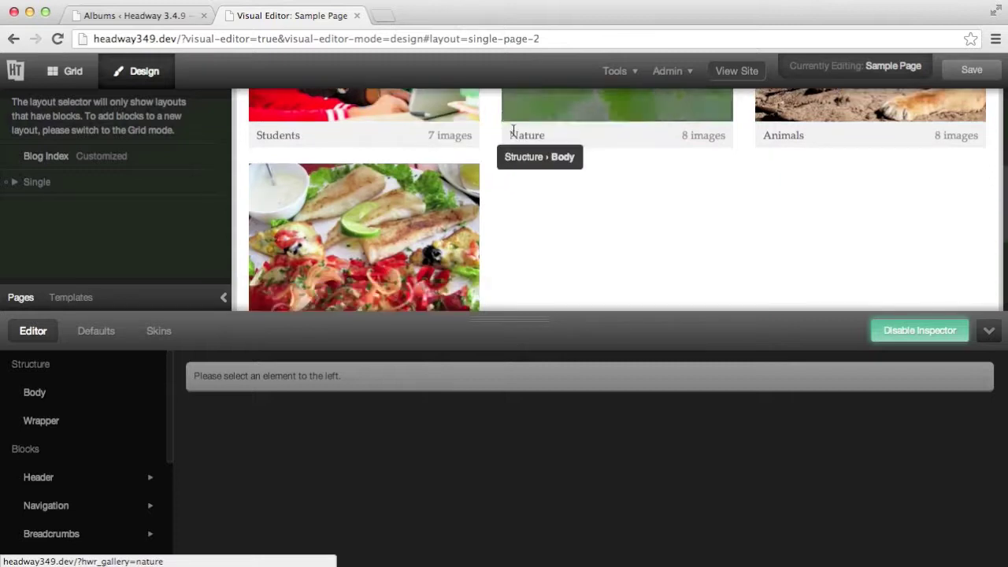
{"action": "scroll", "coordinate": [512, 134], "scroll_direction": "up", "scroll_amount": 5}
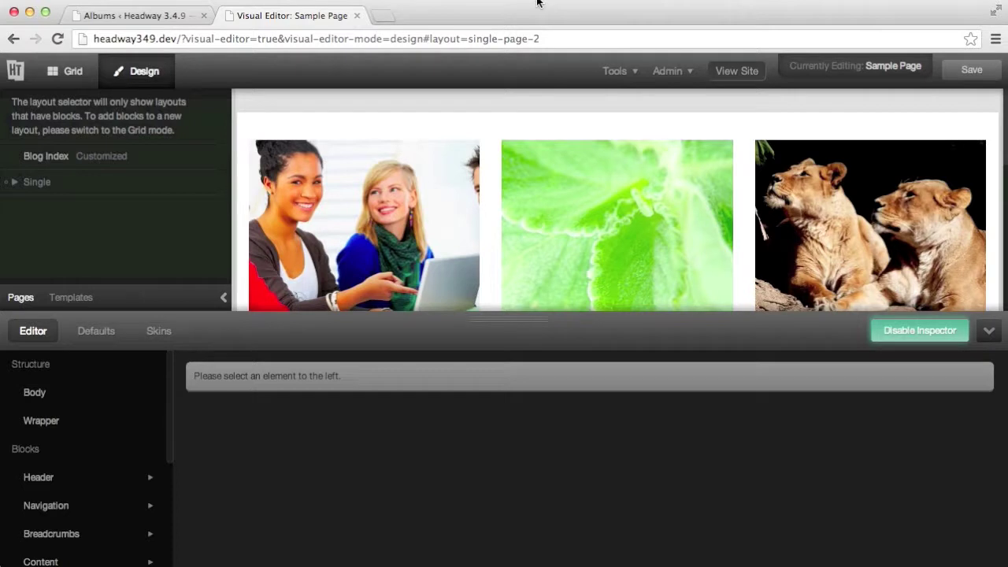
- Change Gallery Block #4's grid from 3 to 4 columns and save the Sample Page
{"action": "right_click", "coordinate": [407, 168]}
{"action": "mouse_move", "coordinate": [480, 242]}
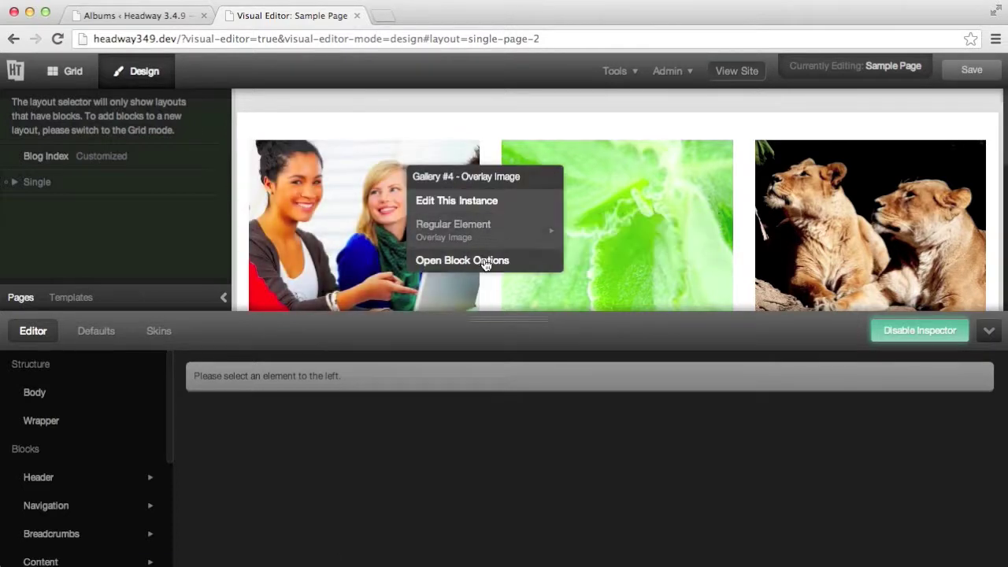
{"action": "left_click", "coordinate": [485, 260]}
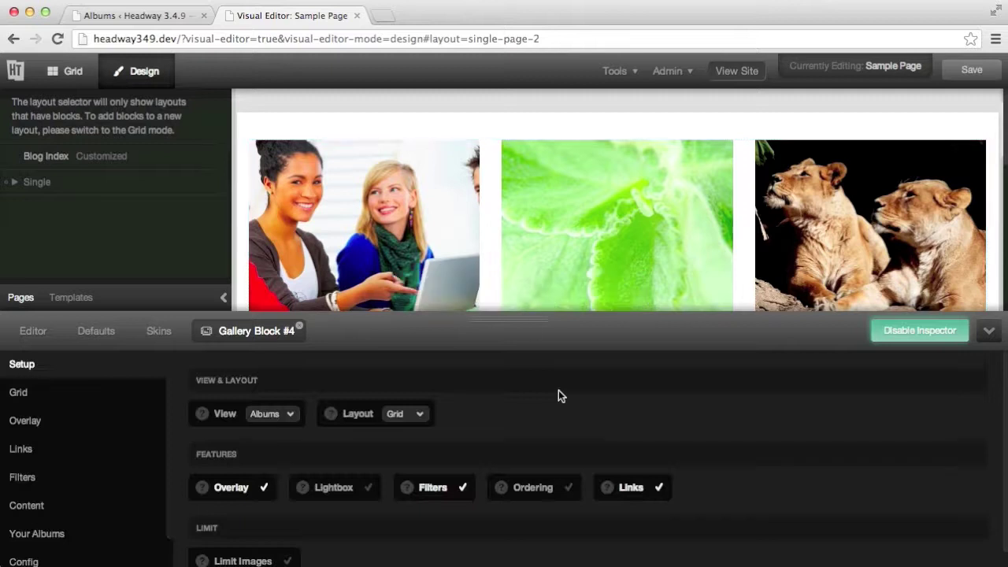
{"action": "left_click", "coordinate": [118, 400]}
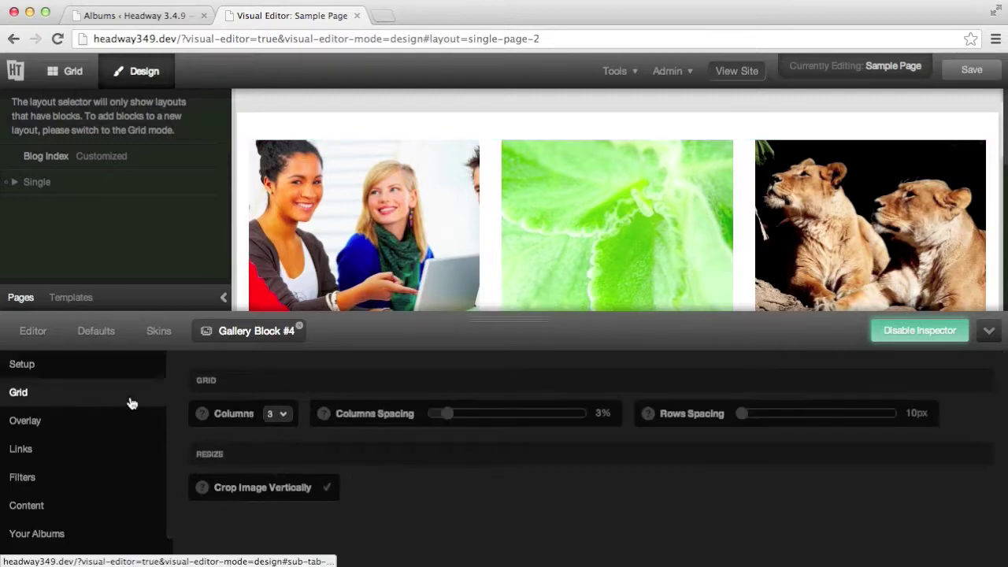
{"action": "left_click", "coordinate": [271, 412]}
{"action": "left_click", "coordinate": [275, 425]}
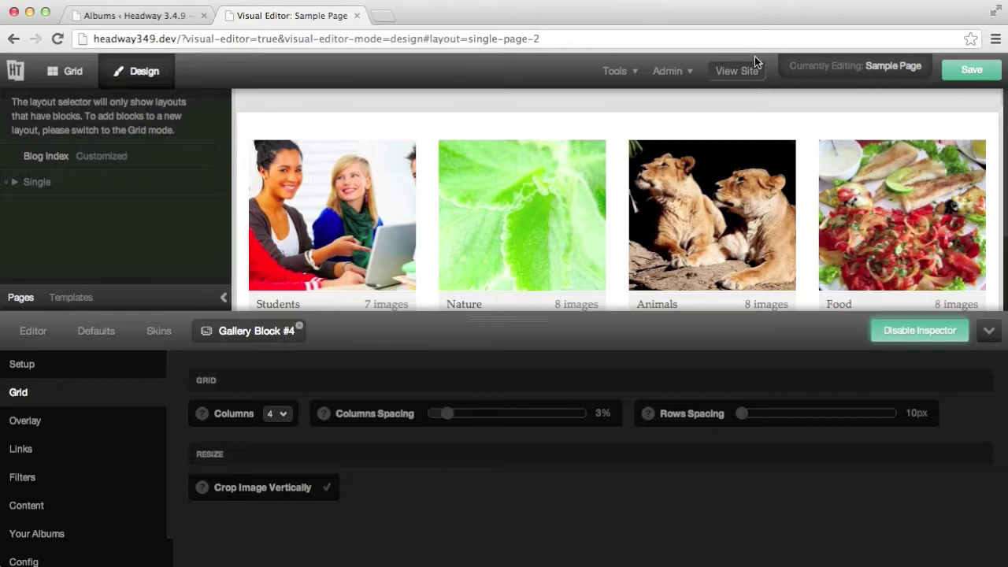
{"action": "left_click", "coordinate": [962, 72]}
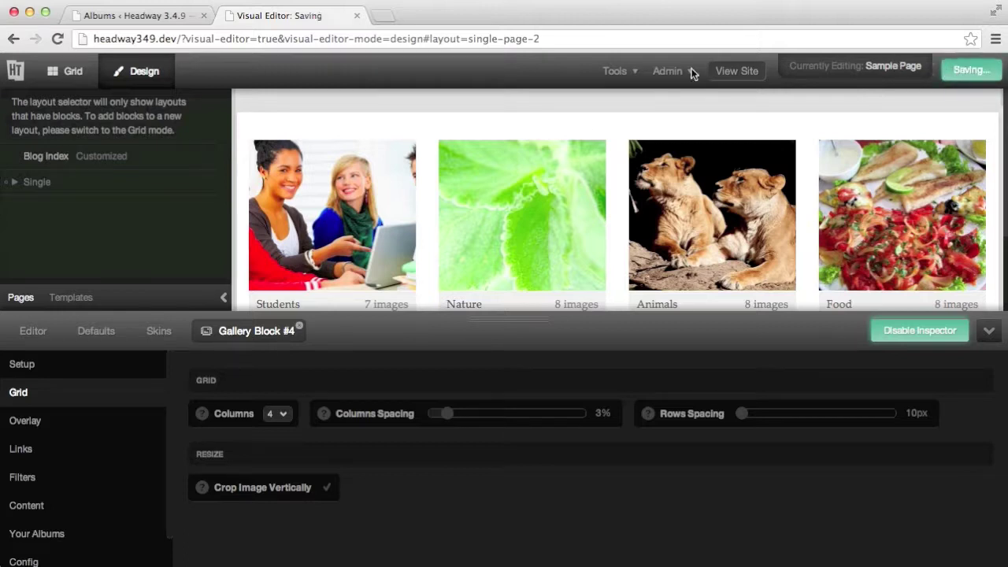
- Open the live Sample Page and enter the Students album from the four-column grid
{"action": "left_click", "coordinate": [740, 78]}
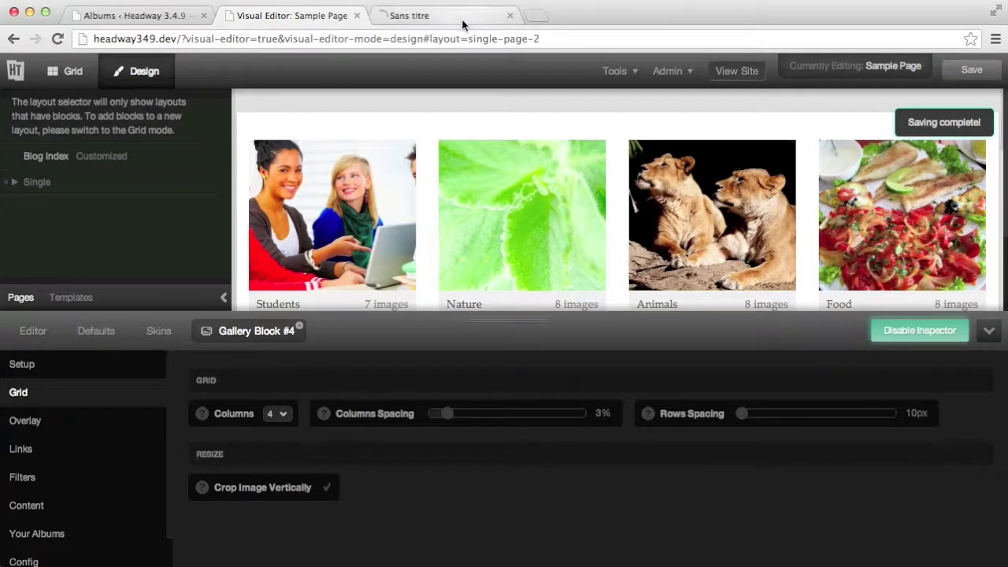
{"action": "left_click", "coordinate": [462, 25]}
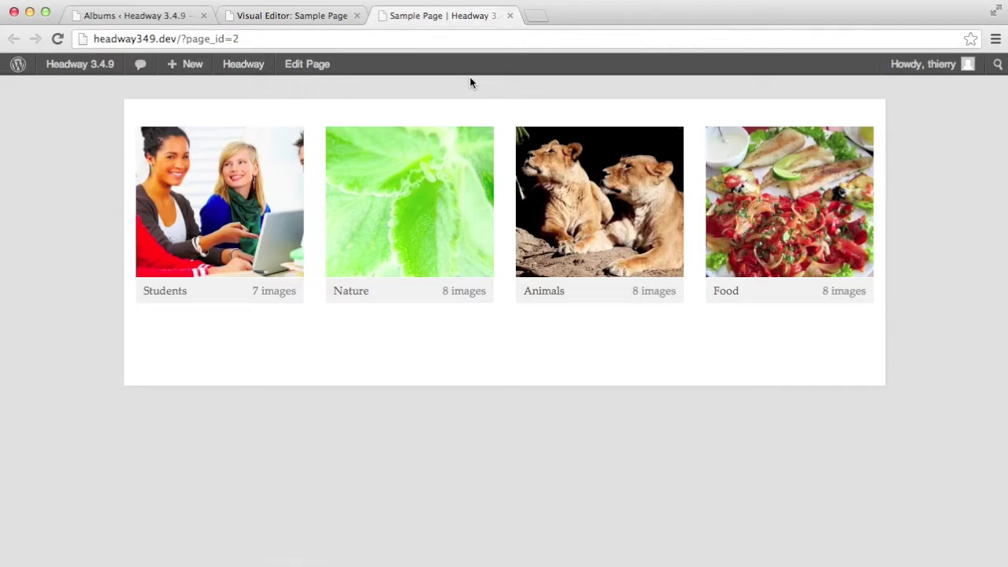
{"action": "left_click", "coordinate": [255, 172]}
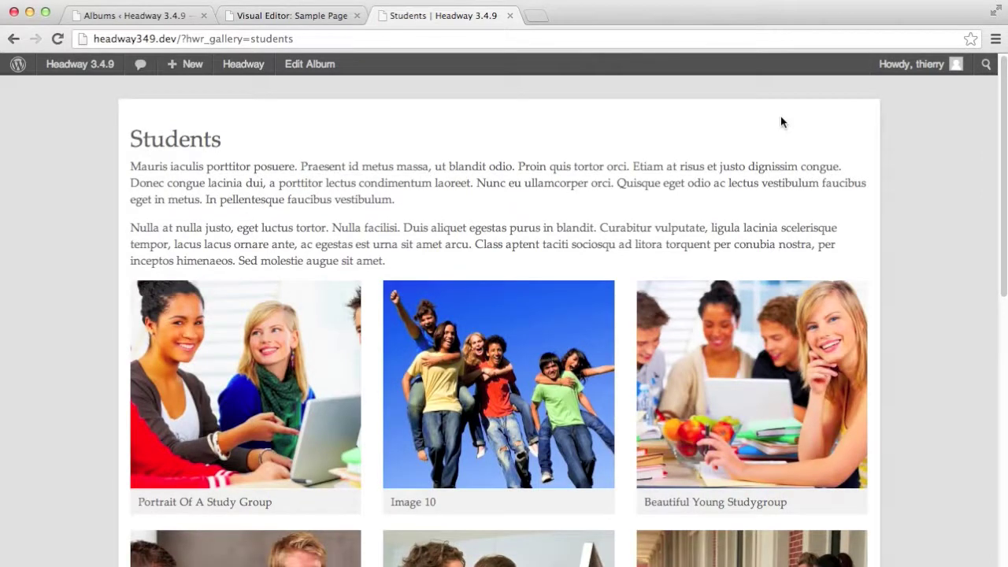
{"action": "scroll", "coordinate": [780, 117], "scroll_direction": "down", "scroll_amount": 3}
- View Image 10 and the next image in Students, then return to the Albums list
{"action": "left_click", "coordinate": [516, 247]}
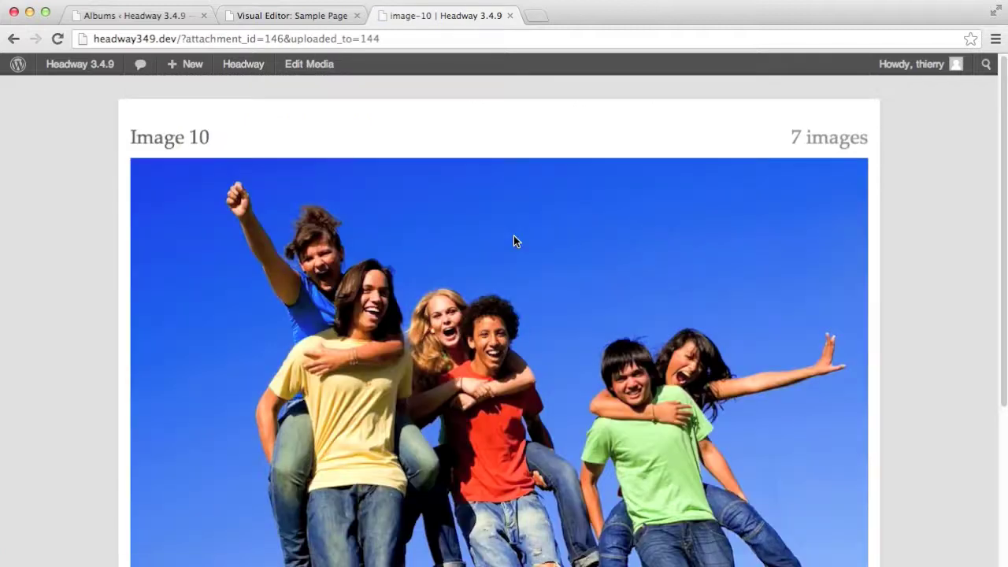
{"action": "scroll", "coordinate": [515, 236], "scroll_direction": "down", "scroll_amount": 3}
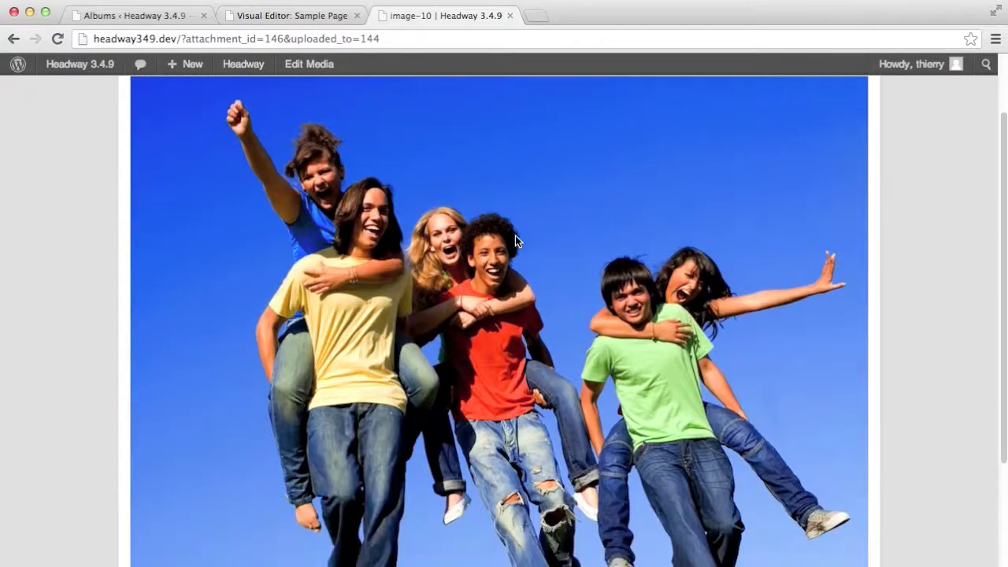
{"action": "left_click", "coordinate": [845, 478]}
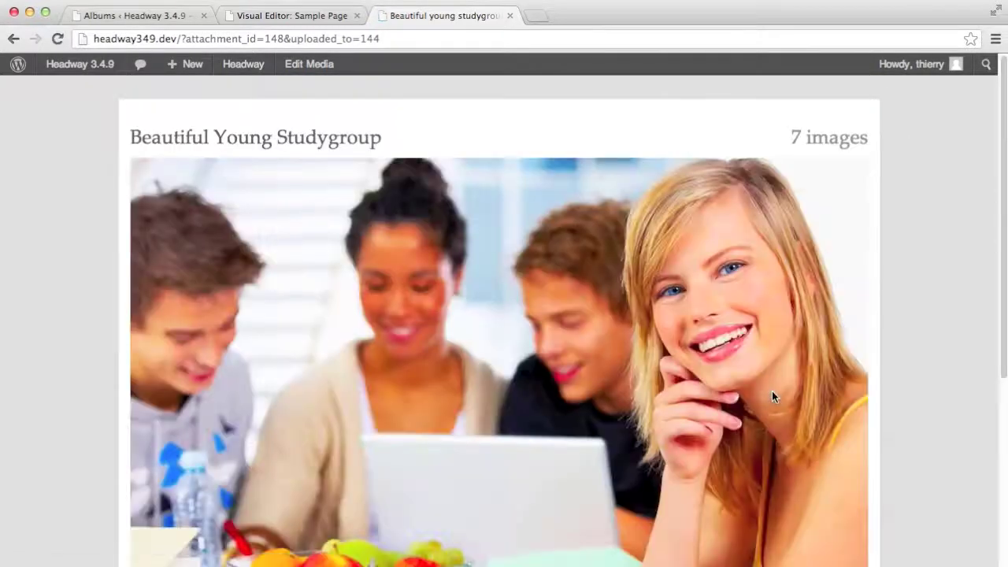
{"action": "left_click", "coordinate": [153, 19]}
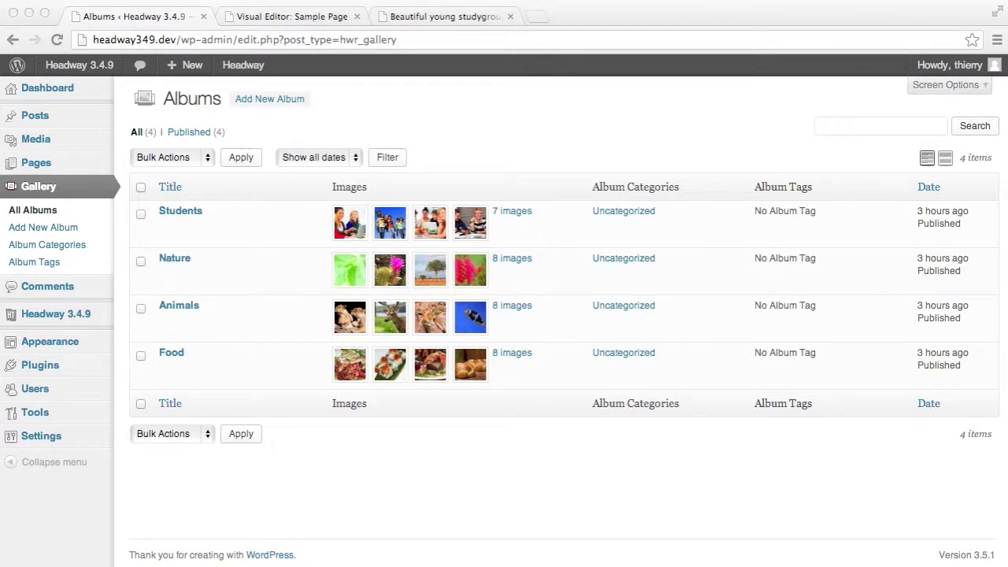
{"action": "left_click", "coordinate": [151, 20]}
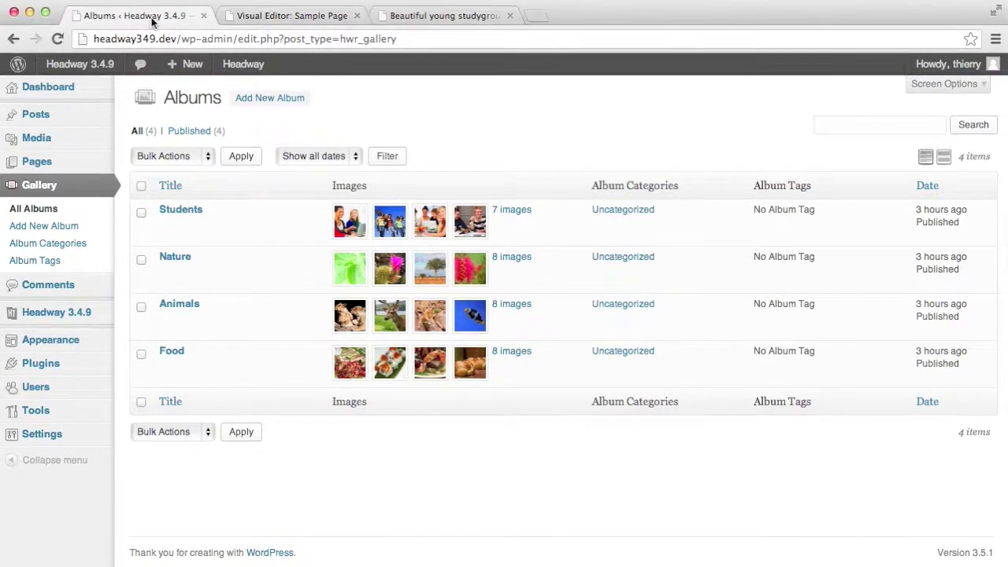